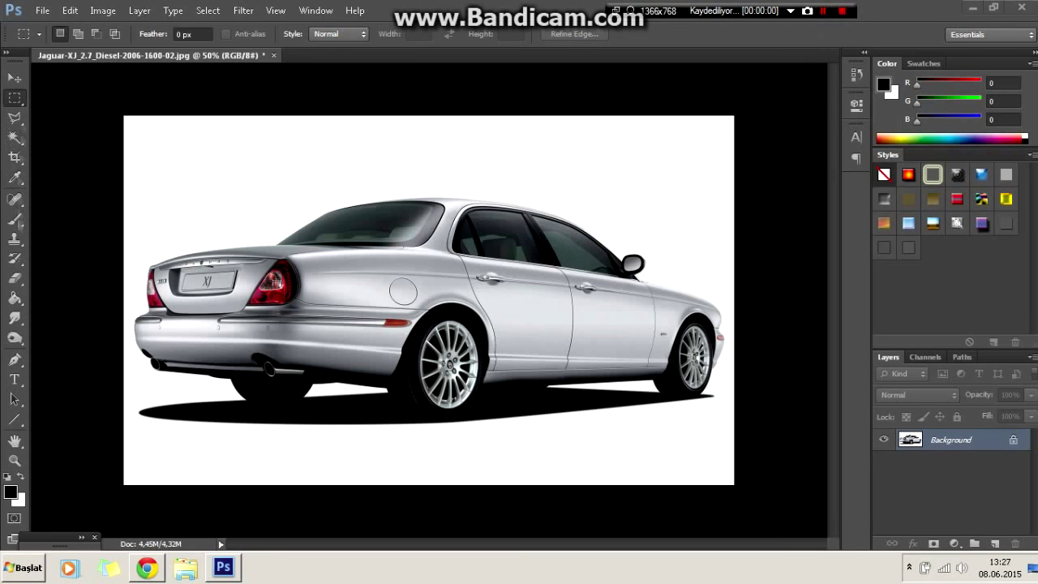
- Trace Pen anchors along the rear wheel arch and the sill's lower edge
{"action": "key", "text": "p"}
{"action": "scroll", "coordinate": [290, 458], "scroll_direction": "up", "scroll_amount": 5}
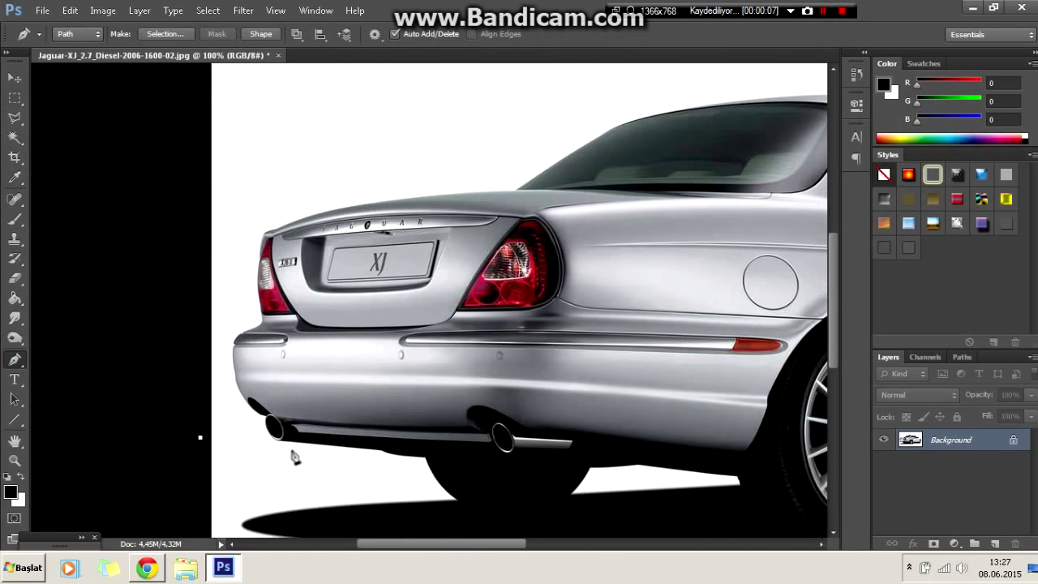
{"action": "scroll", "coordinate": [338, 448], "scroll_direction": "up", "scroll_amount": 2}
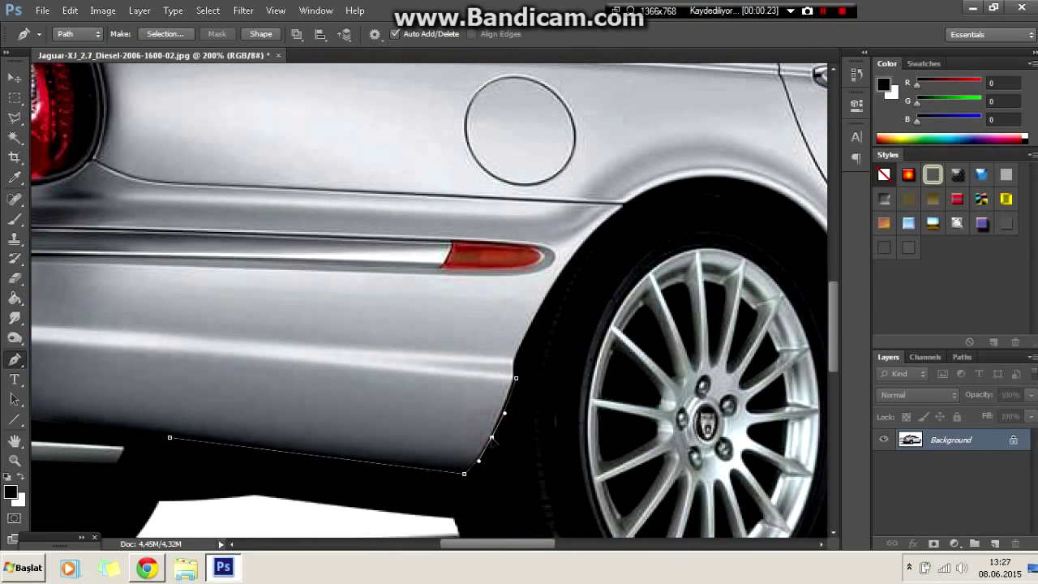
{"action": "scroll", "coordinate": [518, 371], "scroll_direction": "up", "scroll_amount": 1}
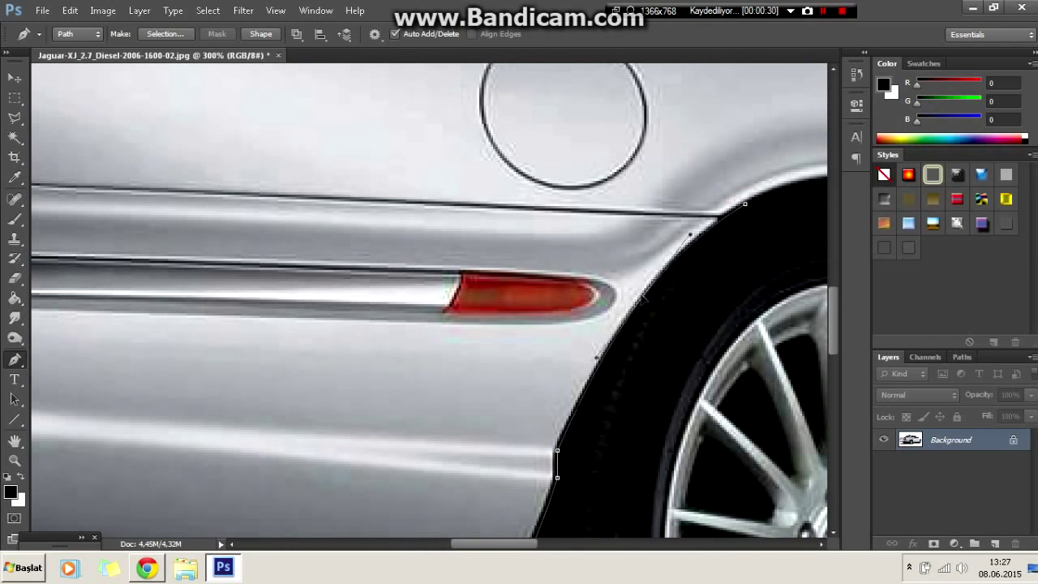
{"action": "left_click_drag", "start_coordinate": [503, 550], "coordinate": [550, 549]}
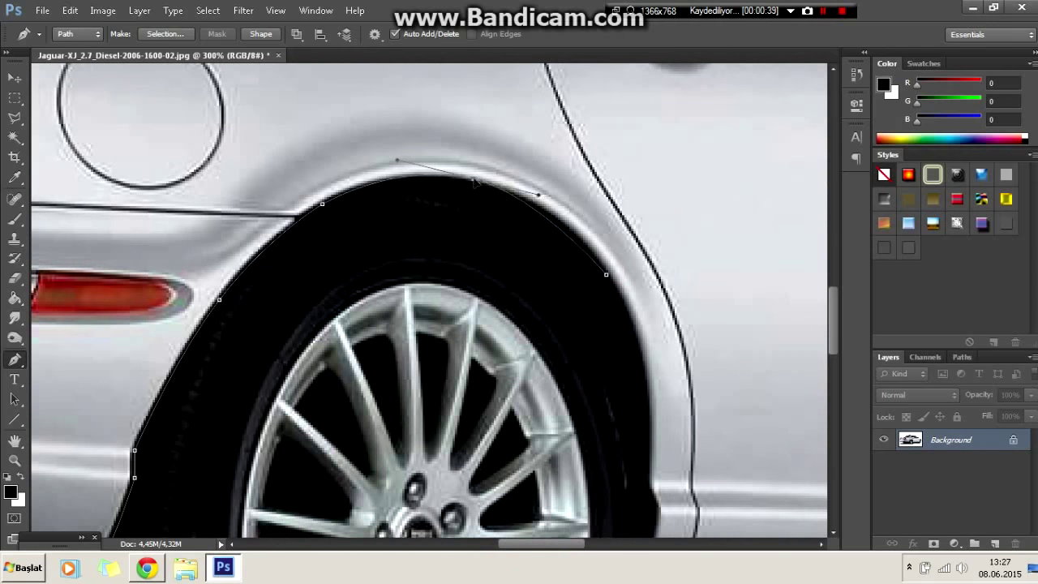
{"action": "scroll", "coordinate": [635, 411], "scroll_direction": "down", "scroll_amount": 5}
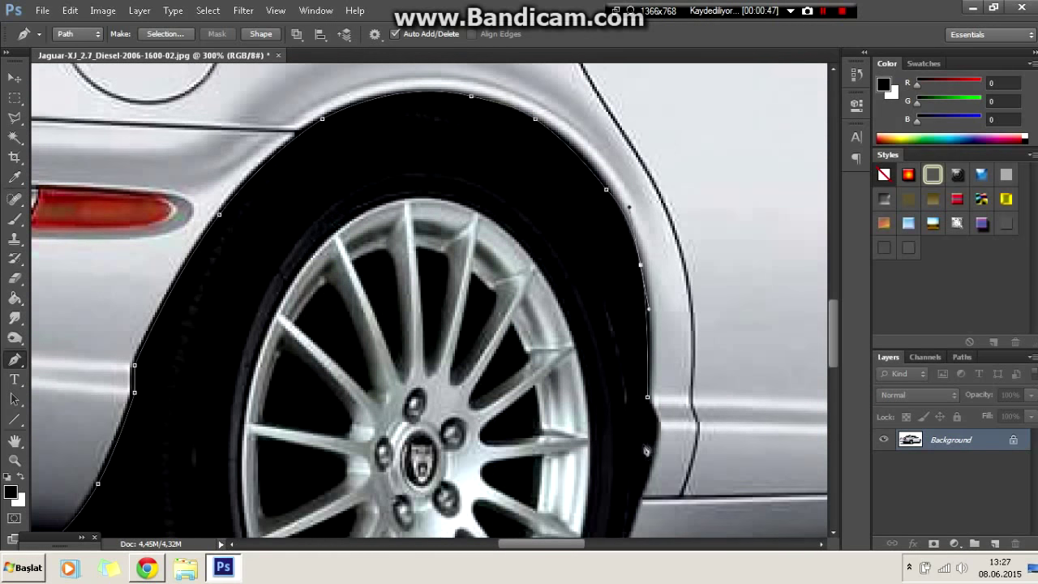
{"action": "left_click", "coordinate": [628, 443]}
{"action": "scroll", "coordinate": [632, 478], "scroll_direction": "right", "scroll_amount": 10}
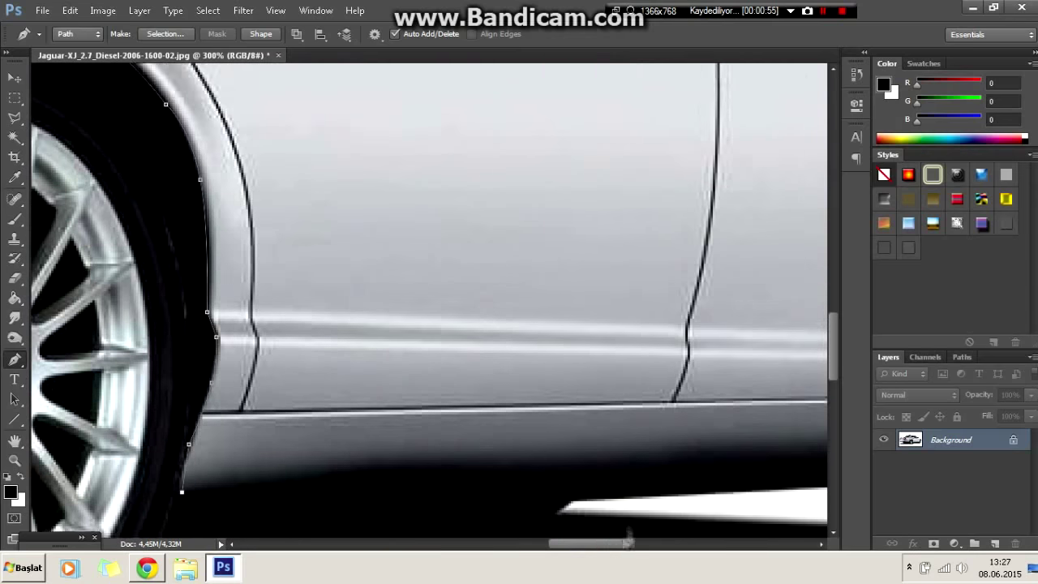
{"action": "left_click", "coordinate": [663, 440]}
{"action": "scroll", "coordinate": [662, 440], "scroll_direction": "right", "scroll_amount": 12}
{"action": "scroll", "coordinate": [616, 422], "scroll_direction": "right", "scroll_amount": 4}
{"action": "left_click", "coordinate": [612, 409]}
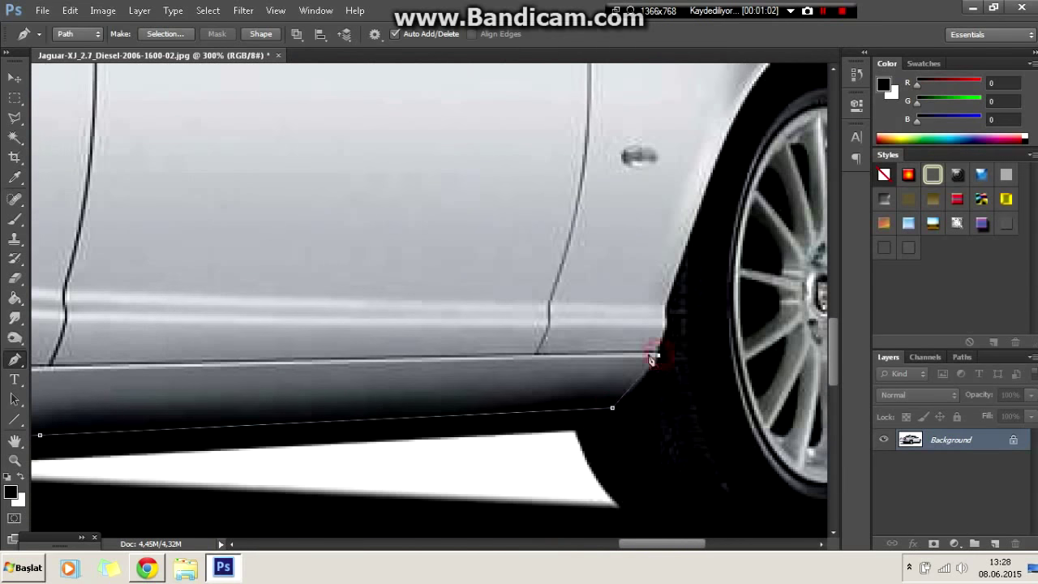
{"action": "left_click_drag", "start_coordinate": [652, 359], "coordinate": [654, 393]}
- Extend the path past the car's front end and around to the left of the rear bumper
{"action": "scroll", "coordinate": [654, 393], "scroll_direction": "up", "scroll_amount": 1}
{"action": "left_click_drag", "start_coordinate": [668, 341], "coordinate": [667, 316]}
{"action": "scroll", "coordinate": [667, 316], "scroll_direction": "up", "scroll_amount": 2}
{"action": "scroll", "coordinate": [667, 316], "scroll_direction": "up", "scroll_amount": 2}
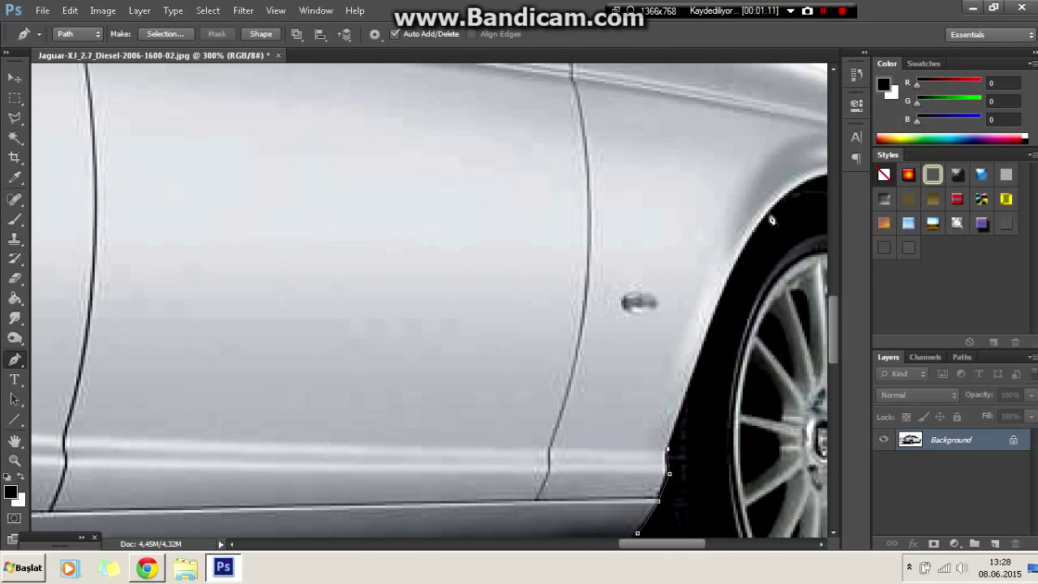
{"action": "scroll", "coordinate": [730, 294], "scroll_direction": "up", "scroll_amount": 2}
{"action": "scroll", "coordinate": [574, 313], "scroll_direction": "right", "scroll_amount": 10}
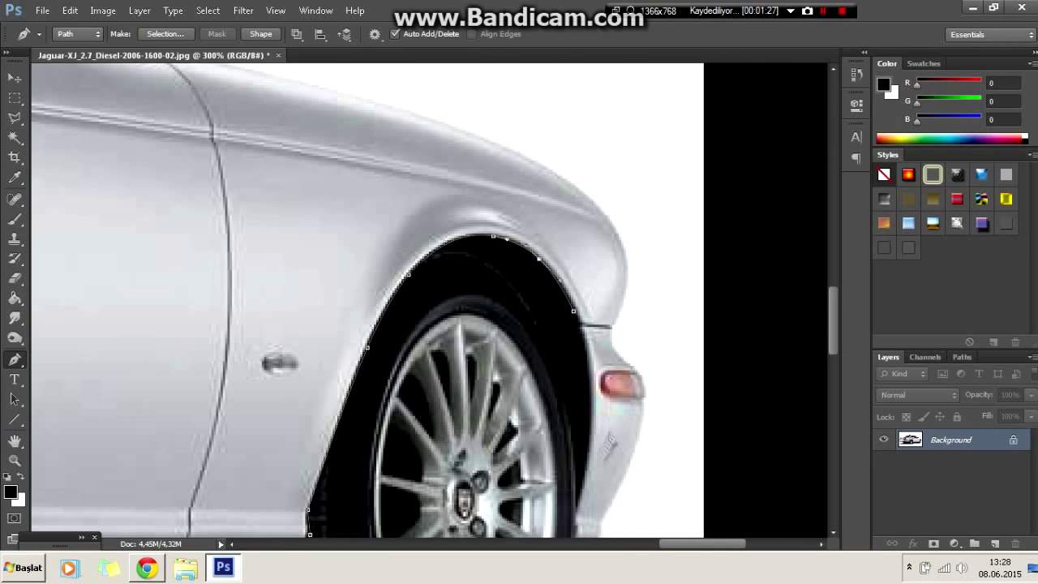
{"action": "scroll", "coordinate": [579, 414], "scroll_direction": "down", "scroll_amount": 4}
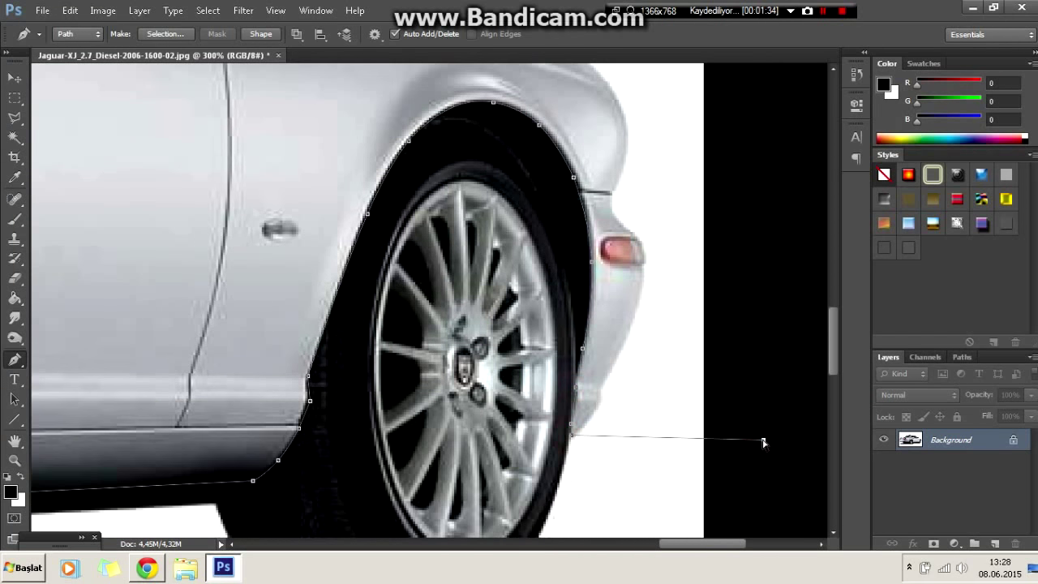
{"action": "left_click", "coordinate": [763, 442]}
{"action": "scroll", "coordinate": [765, 444], "scroll_direction": "down", "scroll_amount": 4}
{"action": "left_click", "coordinate": [103, 373]}
{"action": "scroll", "coordinate": [103, 373], "scroll_direction": "up", "scroll_amount": 2}
{"action": "scroll", "coordinate": [299, 455], "scroll_direction": "left", "scroll_amount": 10}
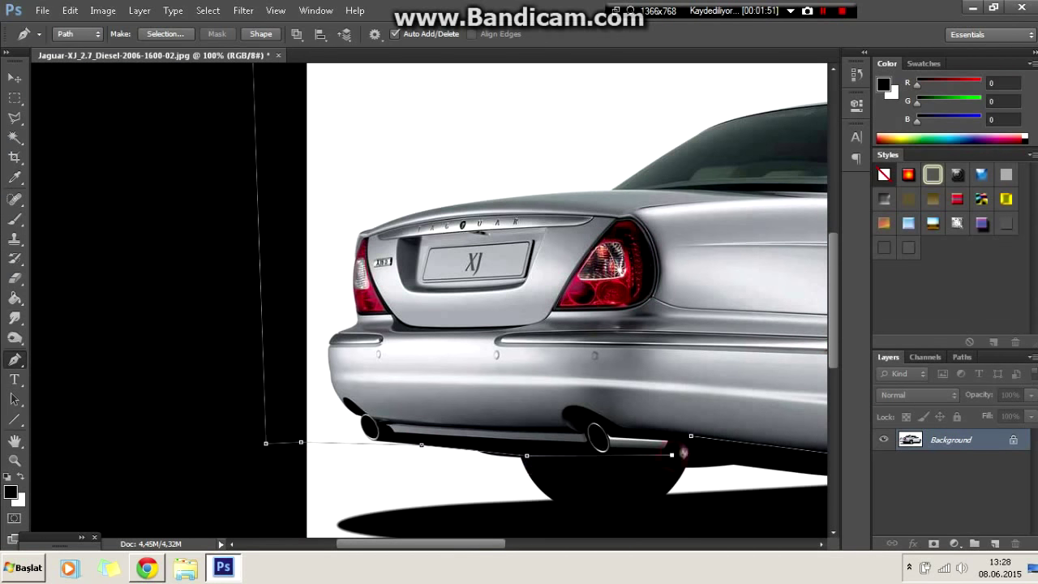
- Close the path around the lower body and convert it into a selection
{"action": "right_click", "coordinate": [691, 440]}
{"action": "left_click", "coordinate": [730, 162]}
{"action": "key", "text": "Return"}
{"action": "scroll", "coordinate": [621, 181], "scroll_direction": "down", "scroll_amount": 1}
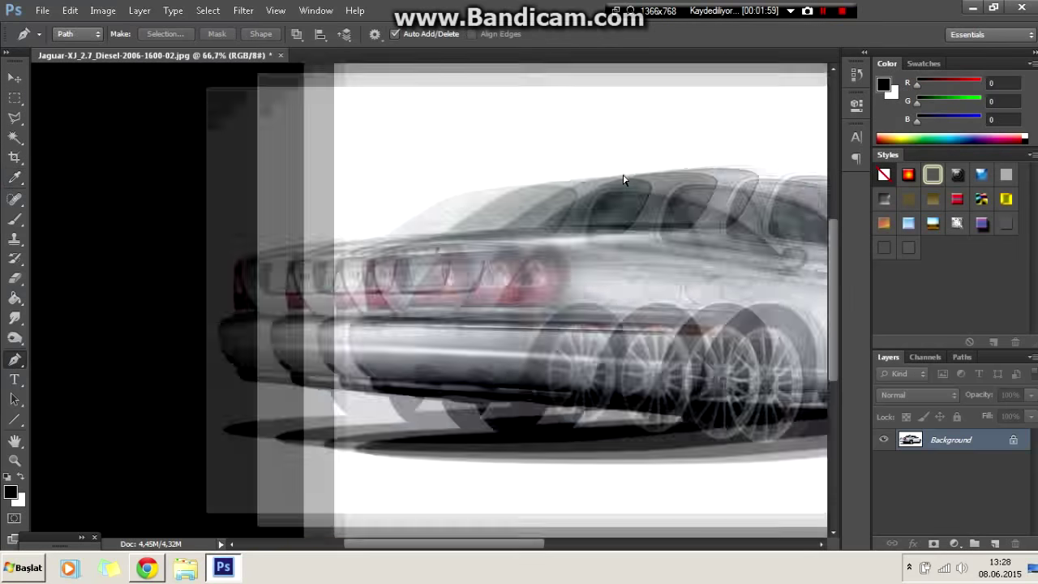
- Copy the selected body to Layer 1 and stretch it down to 108.77% height
{"action": "key", "text": "ctrl+j"}
{"action": "right_click", "coordinate": [430, 296]}
{"action": "left_click", "coordinate": [467, 407]}
{"action": "left_click_drag", "start_coordinate": [429, 383], "coordinate": [429, 407]}
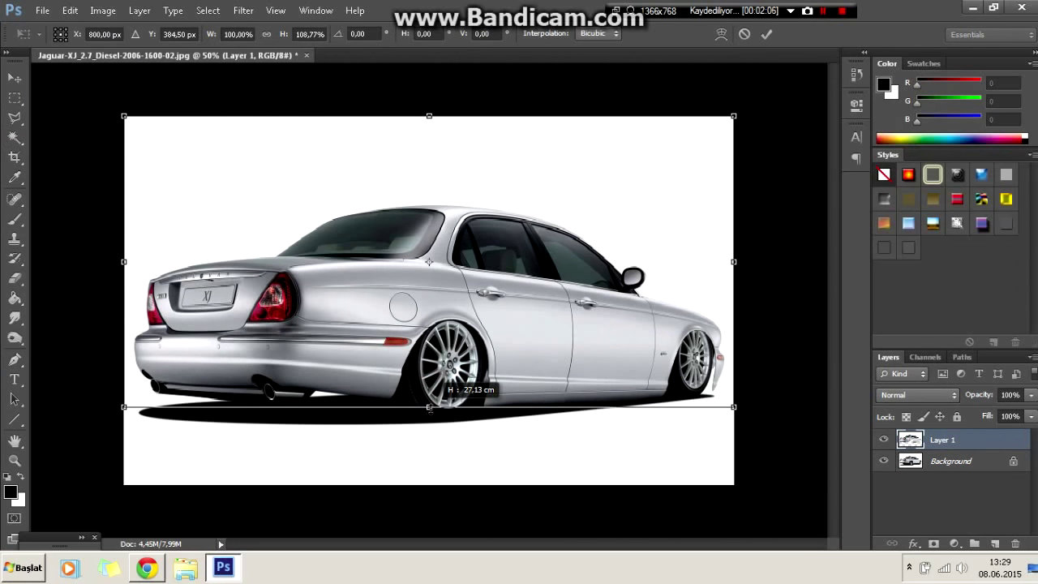
{"action": "key", "text": "Return"}
- Zoom in on the fuel filler cap and lasso a selection around it
{"action": "key", "text": "l"}
{"action": "right_click", "coordinate": [582, 203]}
{"action": "key", "text": "Escape"}
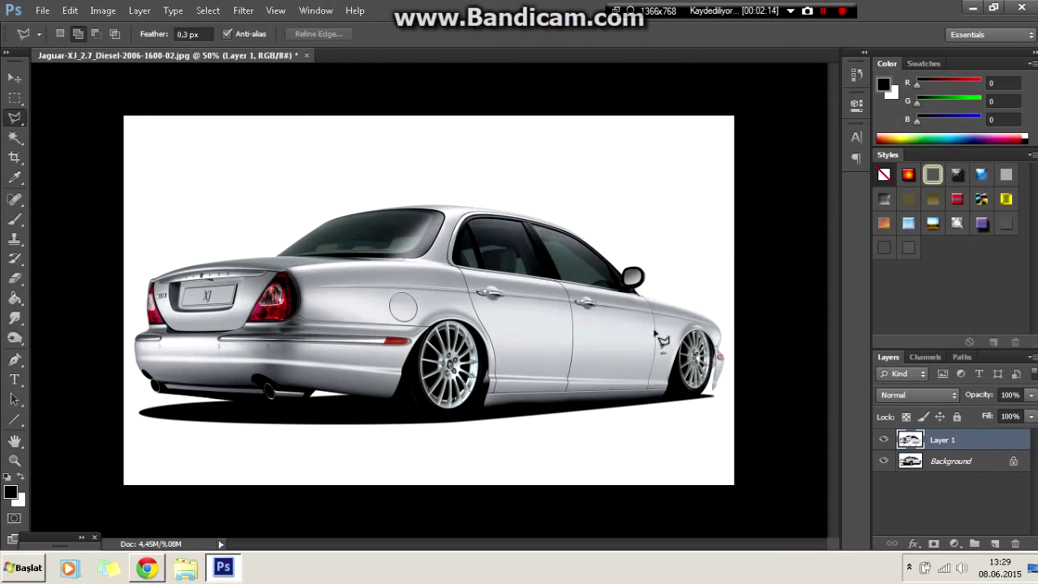
{"action": "key", "text": "ctrl+plus"}
{"action": "key", "text": "ctrl+plus"}
{"action": "left_click", "coordinate": [253, 286]}
{"action": "left_click", "coordinate": [276, 377]}
{"action": "left_click", "coordinate": [317, 346]}
{"action": "double_click", "coordinate": [308, 292]}
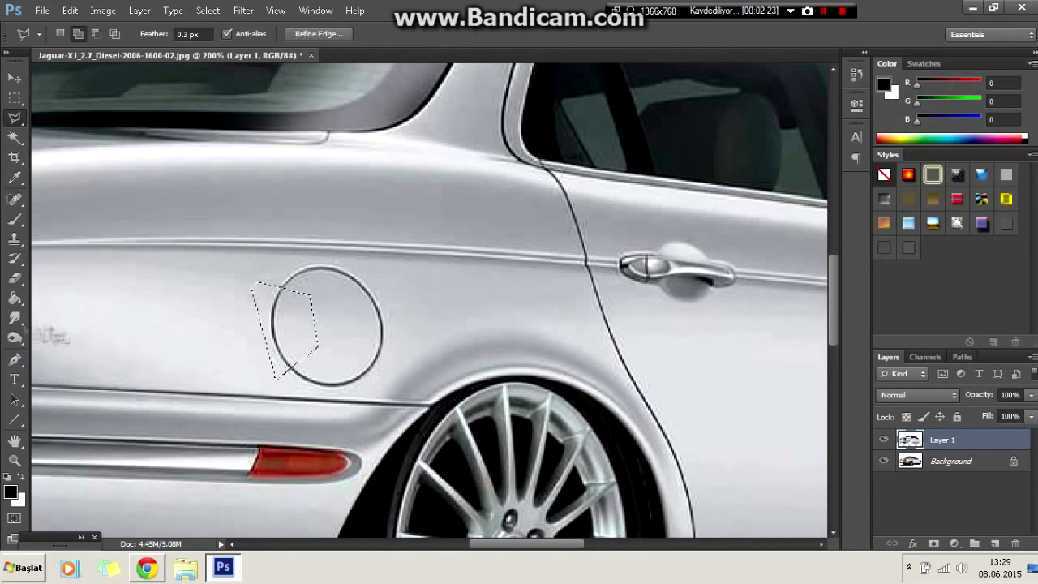
- Smudge the fuel filler cap outline away and clear the selection
{"action": "right_click", "coordinate": [15, 318]}
{"action": "left_click", "coordinate": [57, 349]}
{"action": "key", "text": "ctrl+d"}
{"action": "key", "text": "l"}
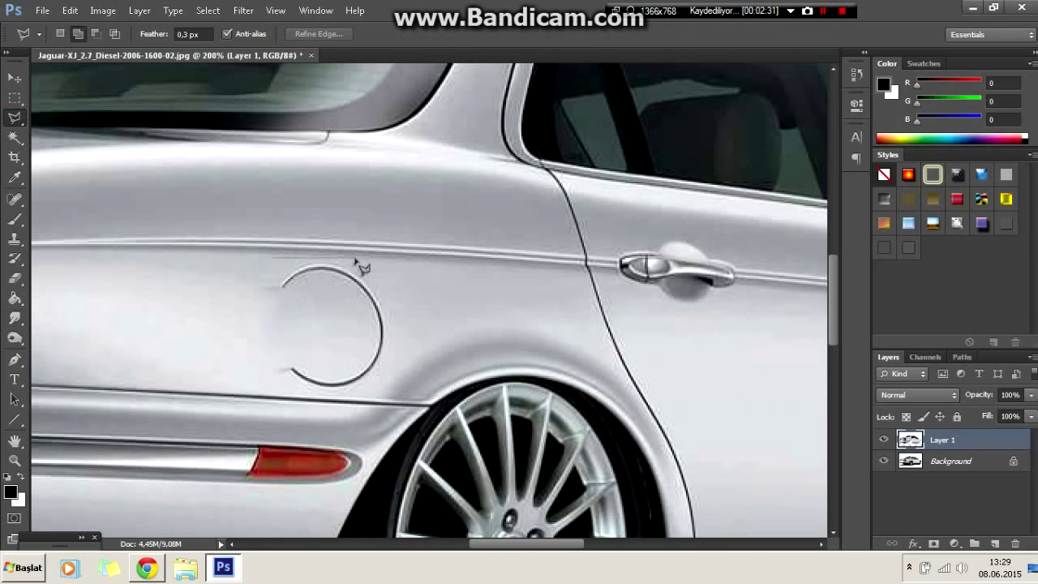
{"action": "double_click", "coordinate": [229, 313]}
{"action": "key", "text": "r"}
{"action": "mouse_move", "coordinate": [308, 292]}
{"action": "left_mouse_down"}
{"action": "mouse_move", "coordinate": [370, 278]}
{"action": "mouse_move", "coordinate": [352, 338]}
{"action": "mouse_move", "coordinate": [267, 356]}
{"action": "left_mouse_up"}
{"action": "key", "text": "ctrl+d"}
- Switch to the Blur tool and look over the whole car
{"action": "right_click", "coordinate": [14, 318]}
{"action": "left_click", "coordinate": [57, 319]}
{"action": "key", "text": "h"}
{"action": "left_click", "coordinate": [364, 324]}
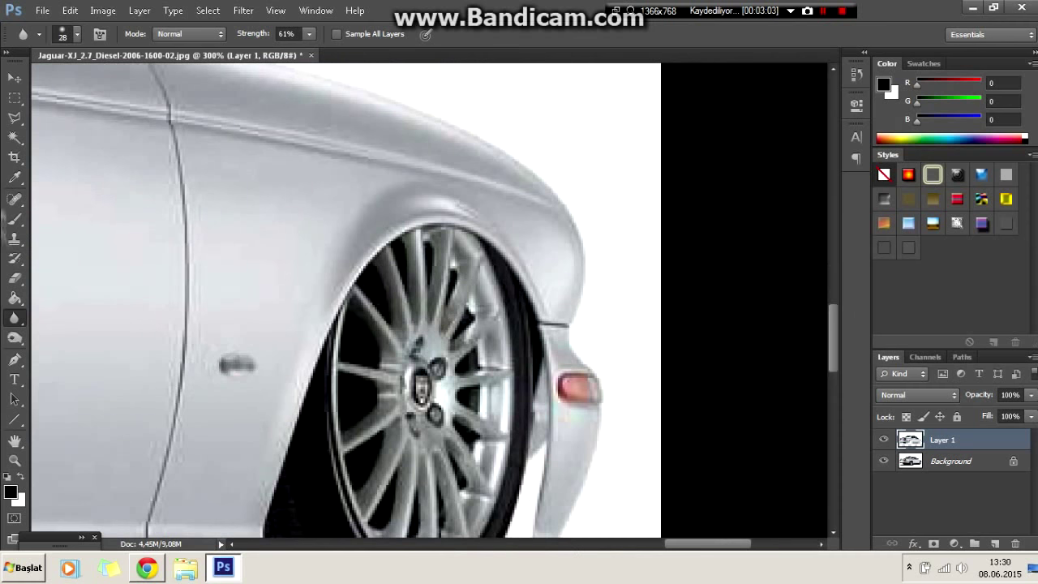
- Lasso the small side emblem and blur it away
{"action": "key", "text": "l"}
{"action": "double_click", "coordinate": [243, 404]}
{"action": "right_click", "coordinate": [15, 318]}
{"action": "left_click", "coordinate": [57, 319]}
{"action": "left_click_drag", "start_coordinate": [215, 365], "coordinate": [268, 369]}
{"action": "key", "text": "l"}
{"action": "key", "text": "ctrl+minus"}
- Select the white gap along the rear tyre edge and brush it black
{"action": "key", "text": "h"}
{"action": "left_click_drag", "start_coordinate": [261, 186], "coordinate": [429, 348]}
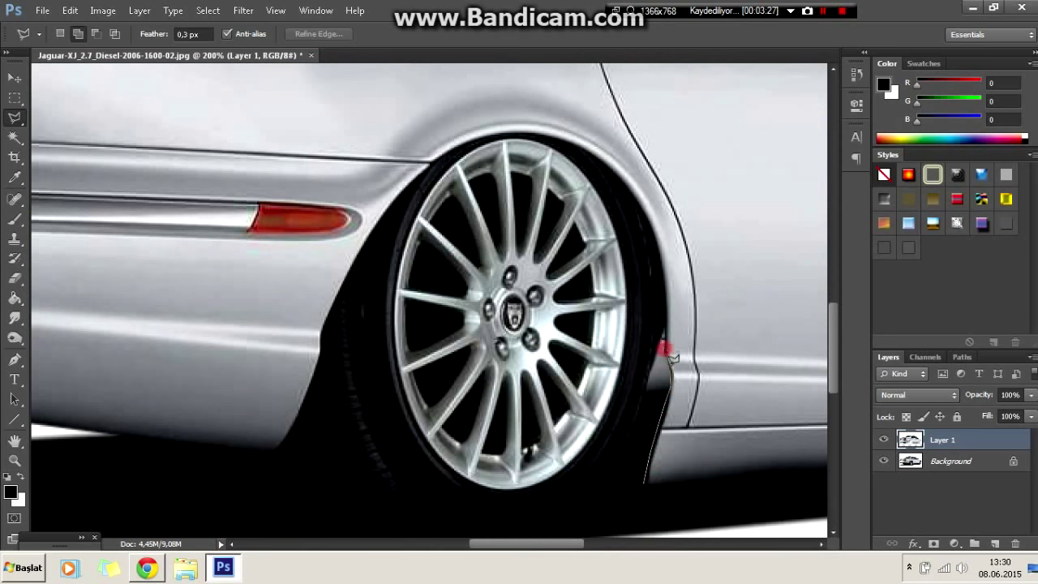
{"action": "left_click", "coordinate": [628, 442]}
{"action": "key", "text": "b"}
{"action": "left_click", "coordinate": [77, 34]}
{"action": "key", "text": "Escape"}
{"action": "key", "text": "ctrl+d"}
{"action": "key", "text": "l"}
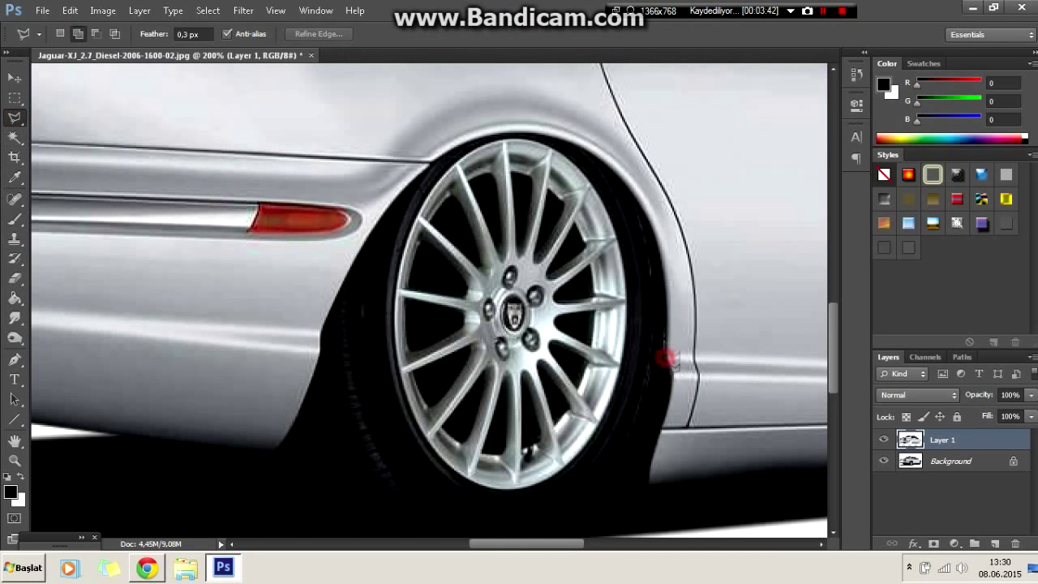
- Lasso the white gap between the front tyre and bumper and paint it black
{"action": "scroll", "coordinate": [286, 167], "scroll_direction": "down", "scroll_amount": 3}
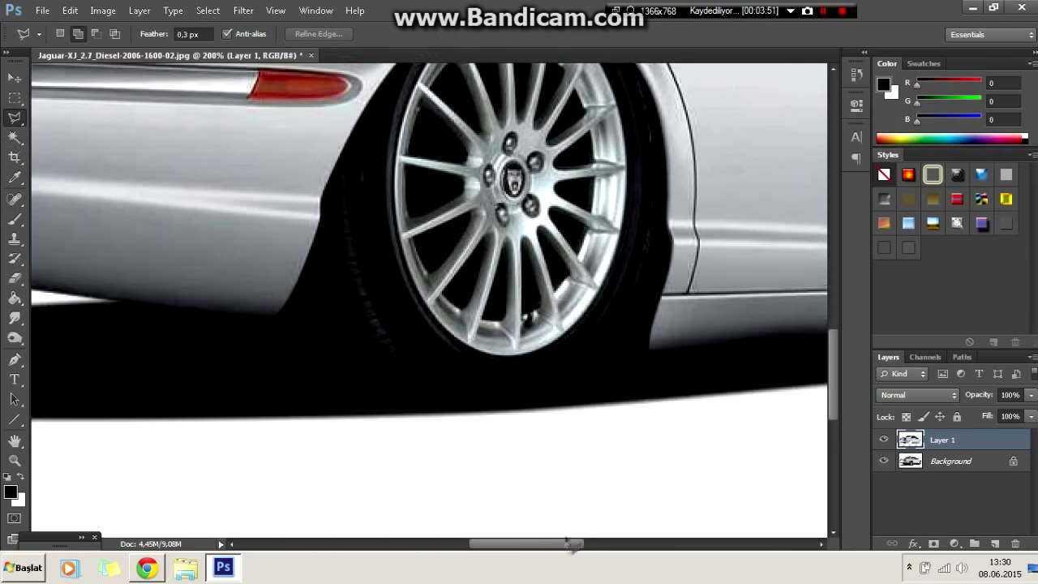
{"action": "scroll", "coordinate": [762, 426], "scroll_direction": "right", "scroll_amount": 10}
{"action": "key", "text": "ctrl+plus"}
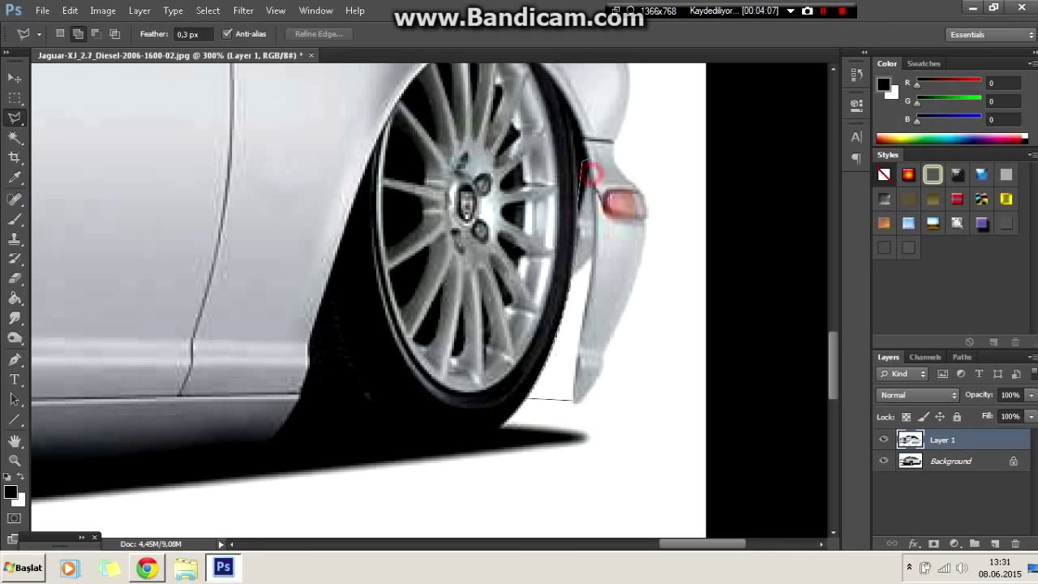
{"action": "scroll", "coordinate": [600, 185], "scroll_direction": "up", "scroll_amount": 2}
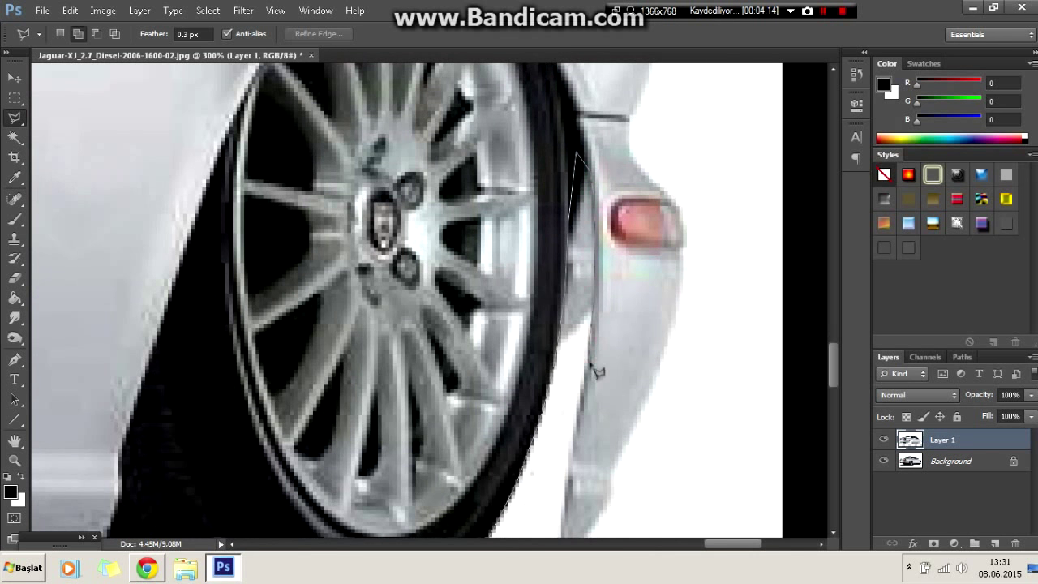
{"action": "left_click", "coordinate": [582, 534]}
{"action": "double_click", "coordinate": [484, 455]}
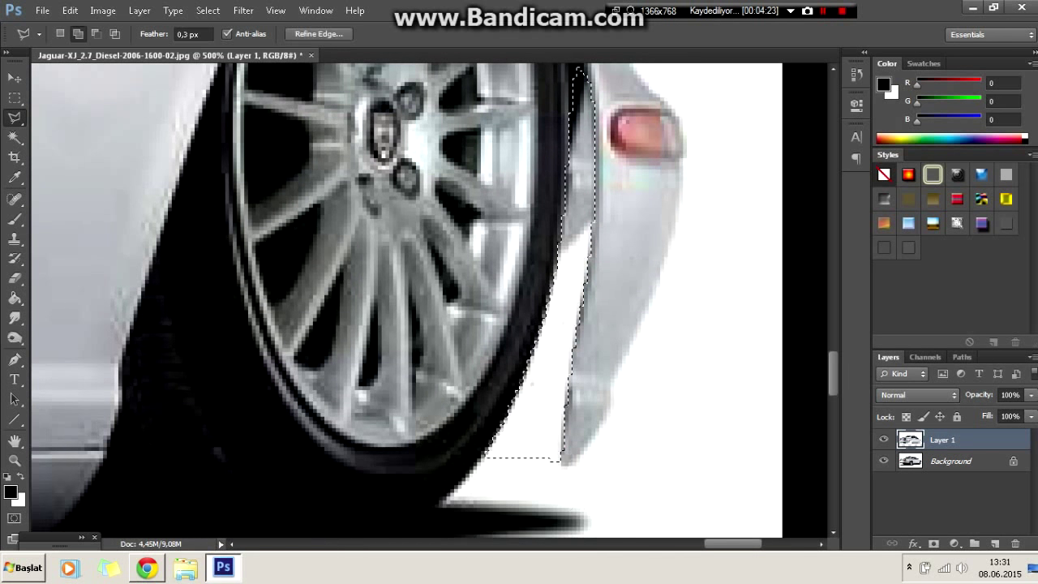
{"action": "key", "text": "b"}
{"action": "left_click_drag", "start_coordinate": [568, 122], "coordinate": [492, 212]}
- Zoom out to fit the image, then back to 100% to check the lowered car
{"action": "key", "text": "l"}
{"action": "key", "text": "ctrl+0"}
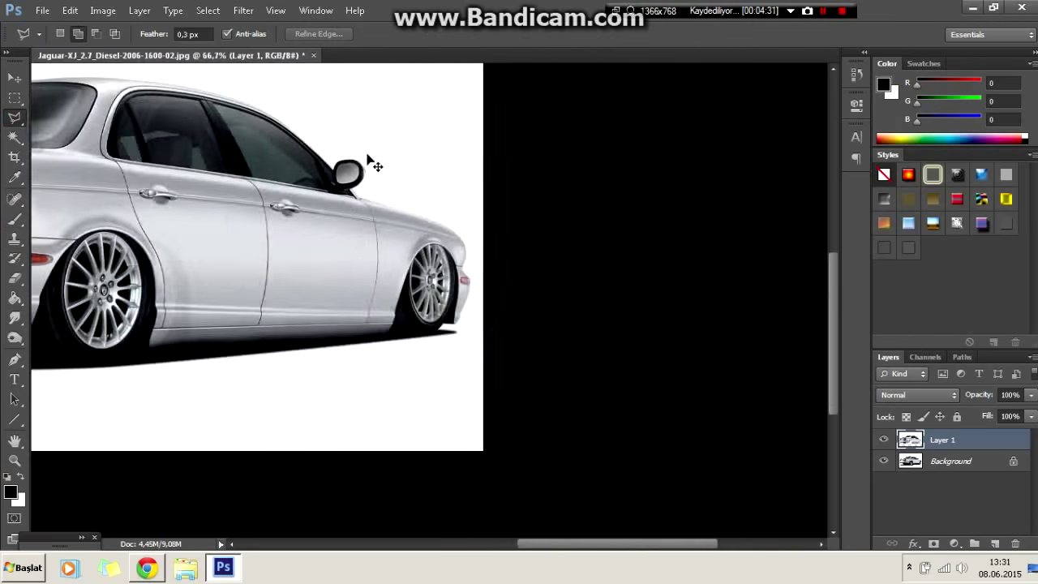
{"action": "key", "text": "ctrl+1"}
{"action": "scroll", "coordinate": [233, 208], "scroll_direction": "up", "scroll_amount": 1}
{"action": "scroll", "coordinate": [233, 208], "scroll_direction": "up", "scroll_amount": 1}
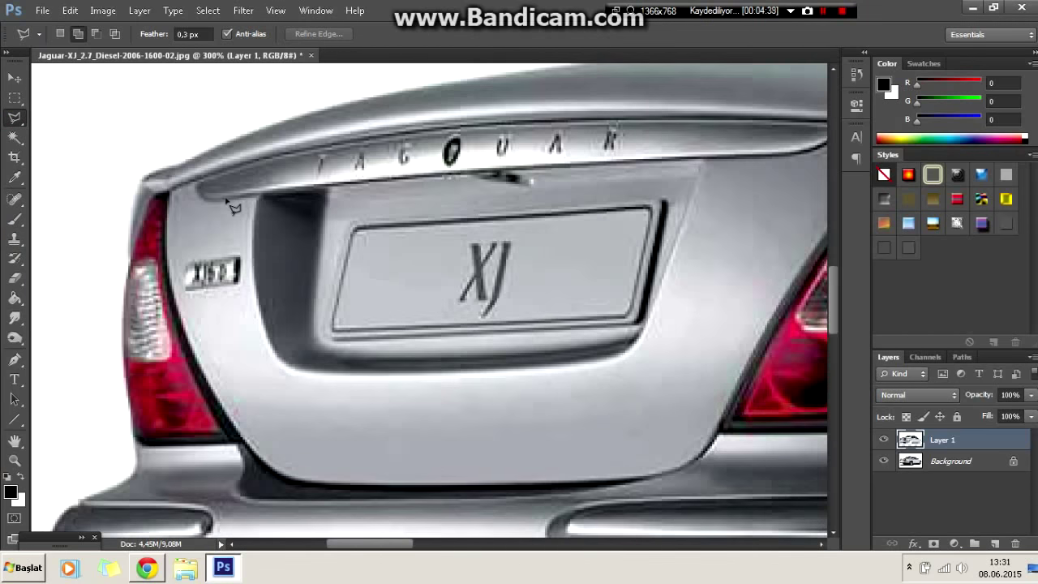
- Outline the number-plate recess and fill it with the trunk lid's sampled grey
{"action": "left_click", "coordinate": [689, 322]}
{"action": "left_click", "coordinate": [620, 387]}
{"action": "left_click", "coordinate": [357, 409]}
{"action": "left_click", "coordinate": [272, 377]}
{"action": "left_click", "coordinate": [235, 279]}
{"action": "double_click", "coordinate": [207, 203]}
{"action": "left_click", "coordinate": [14, 180]}
{"action": "left_click", "coordinate": [454, 438]}
{"action": "key", "text": "alt+BackSpace"}
- Smudge the grey fill into the trunk lid and drop the recess selection
{"action": "key", "text": "r"}
{"action": "mouse_move", "coordinate": [641, 373]}
{"action": "left_mouse_down"}
{"action": "mouse_move", "coordinate": [714, 243]}
{"action": "mouse_move", "coordinate": [626, 353]}
{"action": "mouse_move", "coordinate": [285, 359]}
{"action": "left_mouse_up"}
{"action": "left_click_drag", "start_coordinate": [211, 195], "coordinate": [330, 251]}
{"action": "key", "text": "l"}
{"action": "right_click", "coordinate": [445, 179]}
{"action": "left_click", "coordinate": [474, 185]}
{"action": "key", "text": "r"}
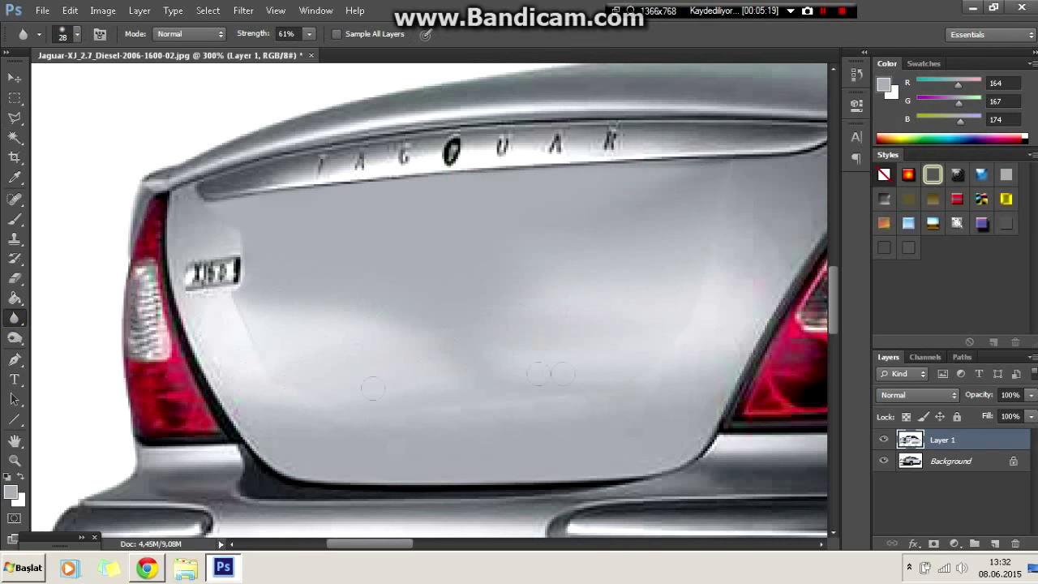
{"action": "key", "text": "l"}
- Outline the small trunk badge, smudge it away, and clear the selection
{"action": "left_click", "coordinate": [294, 307]}
{"action": "left_click", "coordinate": [223, 235]}
{"action": "left_click", "coordinate": [172, 244]}
{"action": "right_click", "coordinate": [14, 317]}
{"action": "left_click", "coordinate": [70, 343]}
{"action": "left_click_drag", "start_coordinate": [243, 276], "coordinate": [203, 267]}
{"action": "mouse_move", "coordinate": [272, 336]}
{"action": "left_mouse_down"}
{"action": "mouse_move", "coordinate": [232, 273]}
{"action": "mouse_move", "coordinate": [308, 324]}
{"action": "mouse_move", "coordinate": [440, 324]}
{"action": "mouse_move", "coordinate": [656, 204]}
{"action": "mouse_move", "coordinate": [605, 261]}
{"action": "left_mouse_up"}
{"action": "key", "text": "l"}
{"action": "key", "text": "ctrl+d"}
{"action": "key", "text": "r"}
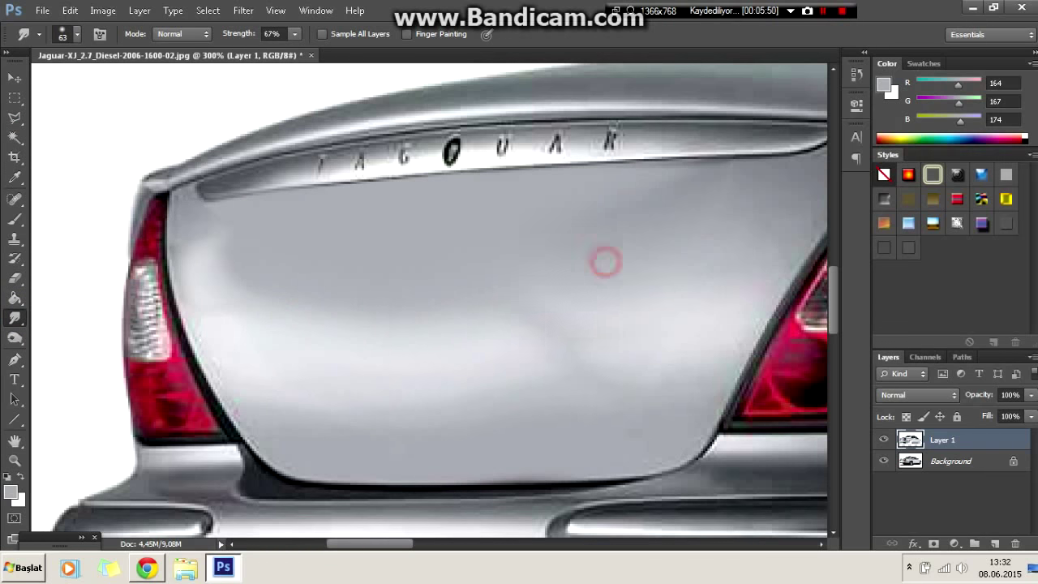
- Brighten the trunk lid with large soft near-white brush strokes
{"action": "key", "text": "ctrl+minus"}
{"action": "key", "text": "ctrl+plus"}
{"action": "left_click", "coordinate": [16, 219]}
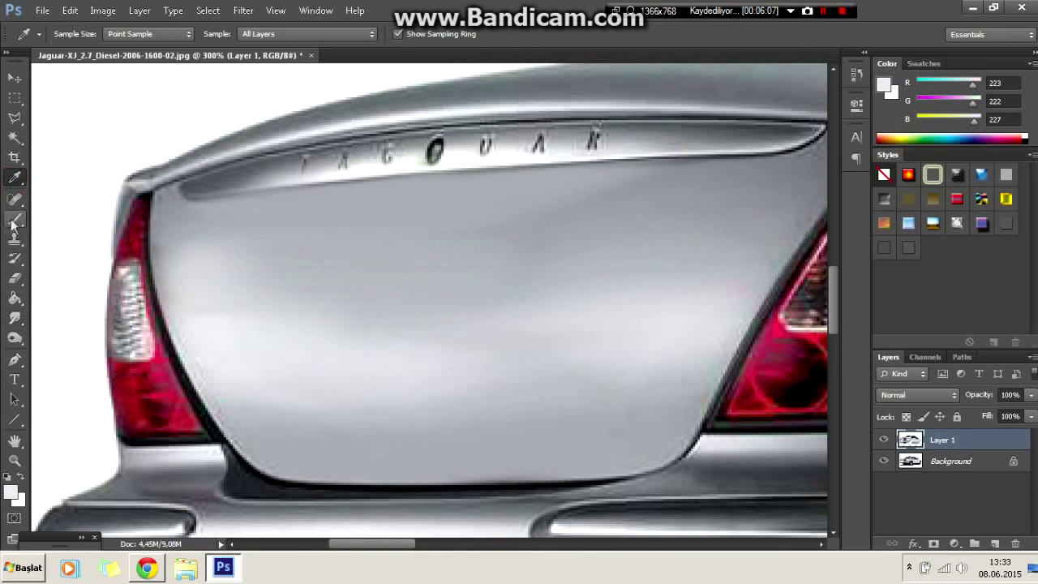
{"action": "left_click", "coordinate": [77, 34]}
{"action": "left_click", "coordinate": [195, 235]}
{"action": "left_click_drag", "start_coordinate": [195, 235], "coordinate": [463, 373]}
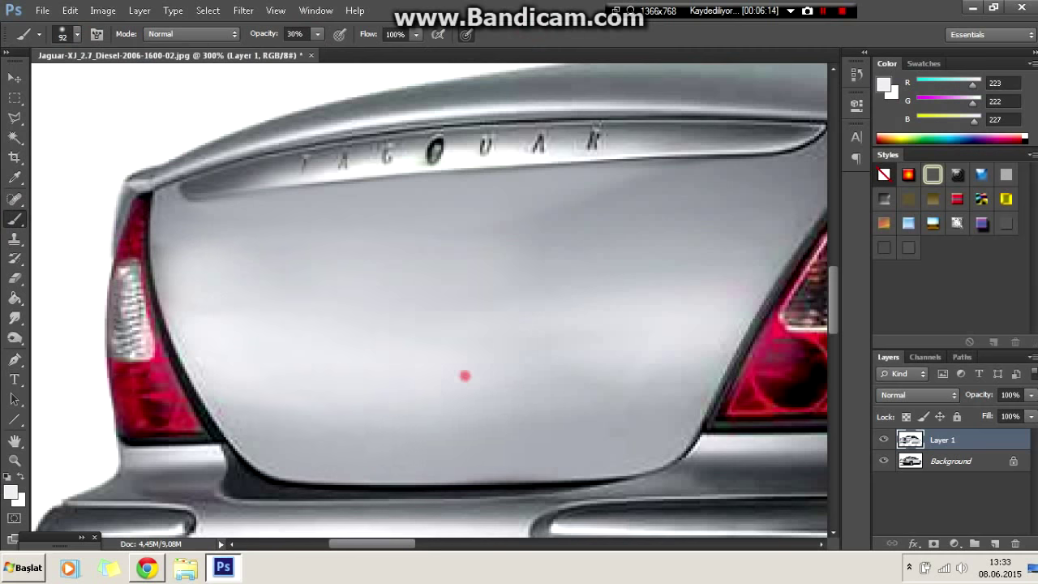
- Clear the selection and bring the right taillight and bumper into view at 200%
{"action": "key", "text": "l"}
{"action": "right_click", "coordinate": [279, 166]}
{"action": "left_click", "coordinate": [304, 172]}
{"action": "left_click", "coordinate": [731, 68]}
{"action": "key", "text": "ctrl+minus"}
{"action": "left_click_drag", "start_coordinate": [762, 134], "coordinate": [446, 546]}
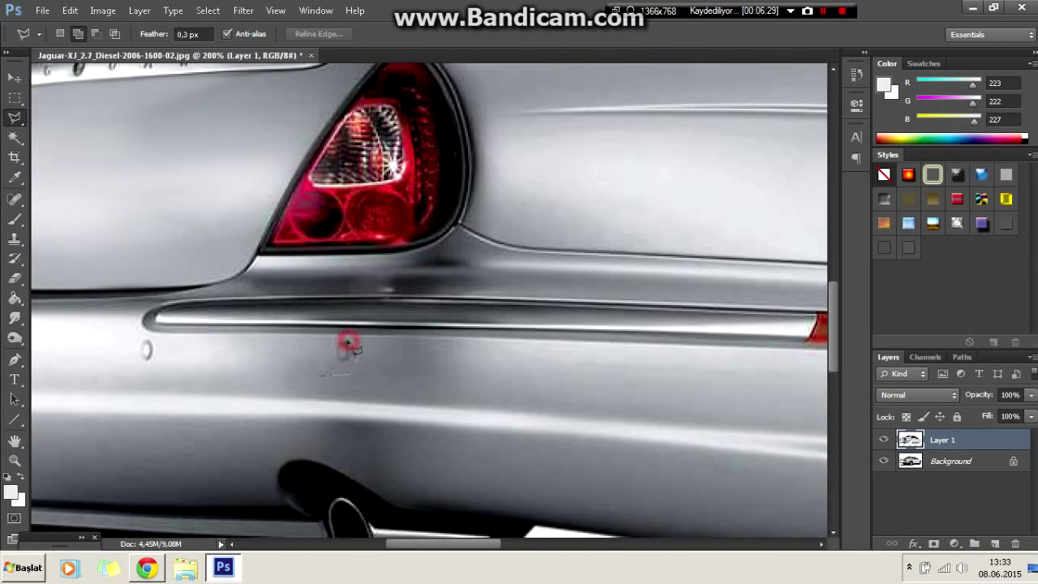
- Smudge the first bumper mark into the paint and deselect it
{"action": "left_click", "coordinate": [348, 345]}
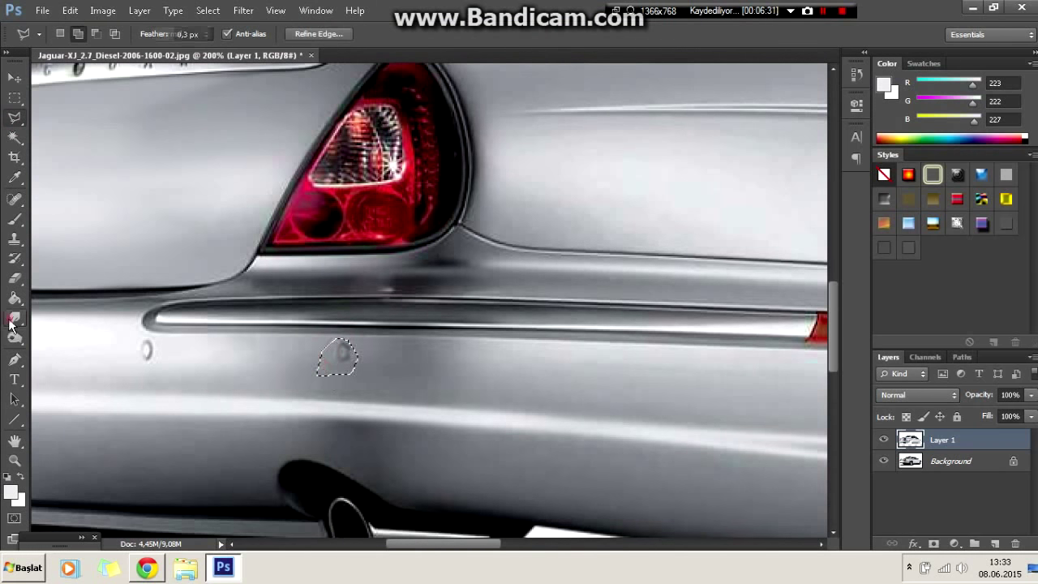
{"action": "key", "text": "r"}
{"action": "left_click_drag", "start_coordinate": [335, 354], "coordinate": [359, 375]}
{"action": "key", "text": "l"}
{"action": "right_click", "coordinate": [146, 158]}
{"action": "left_click", "coordinate": [167, 169]}
{"action": "left_click_drag", "start_coordinate": [430, 551], "coordinate": [397, 543]}
- Outline the second bumper mark, smudge it away, and deselect
{"action": "left_click", "coordinate": [350, 366]}
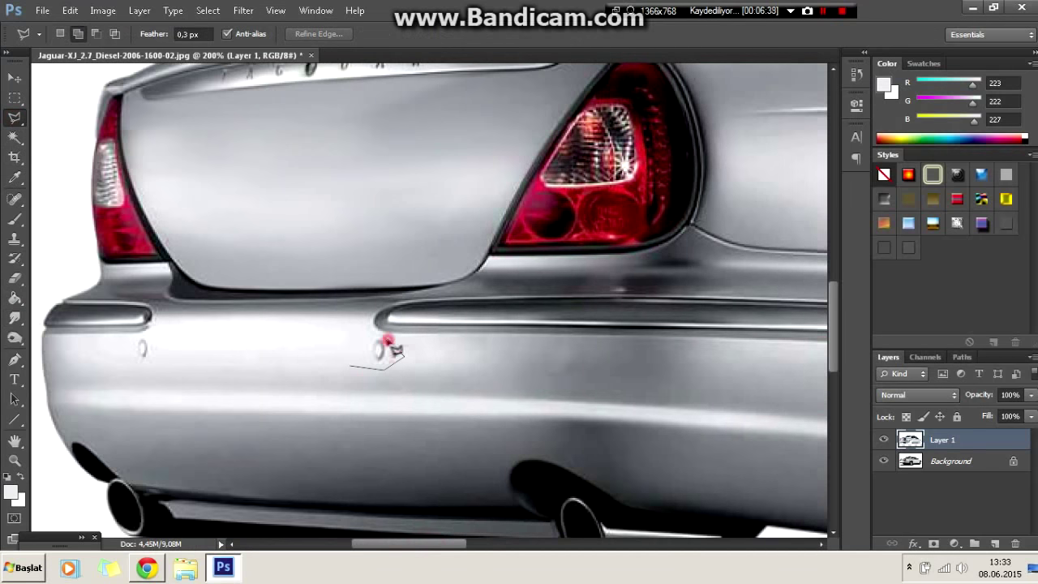
{"action": "key", "text": "r"}
{"action": "left_click_drag", "start_coordinate": [356, 356], "coordinate": [381, 350]}
{"action": "key", "text": "l"}
{"action": "right_click", "coordinate": [231, 162]}
{"action": "left_click", "coordinate": [260, 169]}
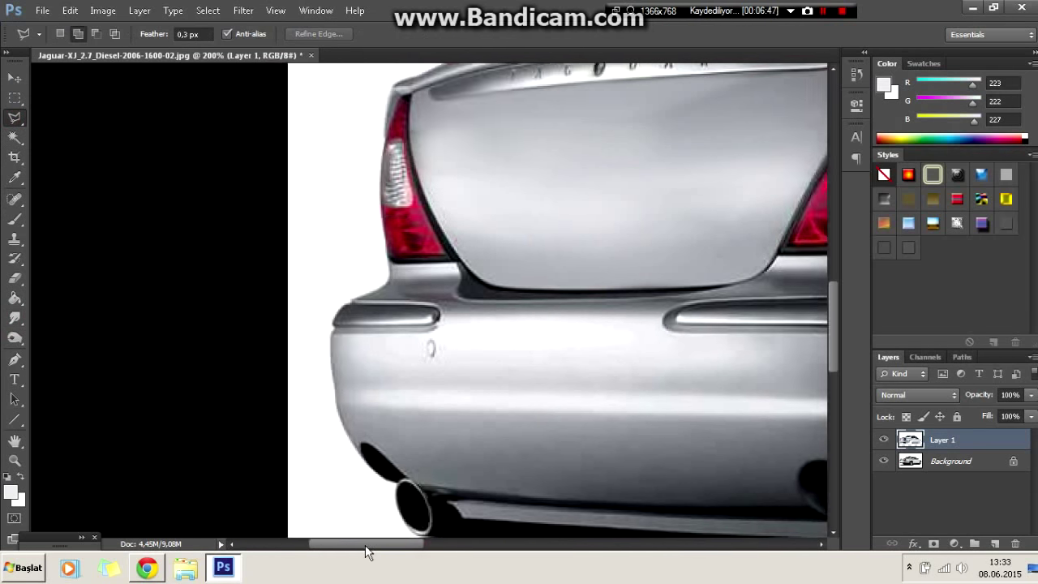
- Smudge the next outlined bumper area smooth, deselect, and zoom out to the whole car
{"action": "left_click", "coordinate": [415, 400]}
{"action": "key", "text": "r"}
{"action": "left_click_drag", "start_coordinate": [430, 381], "coordinate": [387, 387]}
{"action": "key", "text": "l"}
{"action": "right_click", "coordinate": [244, 158]}
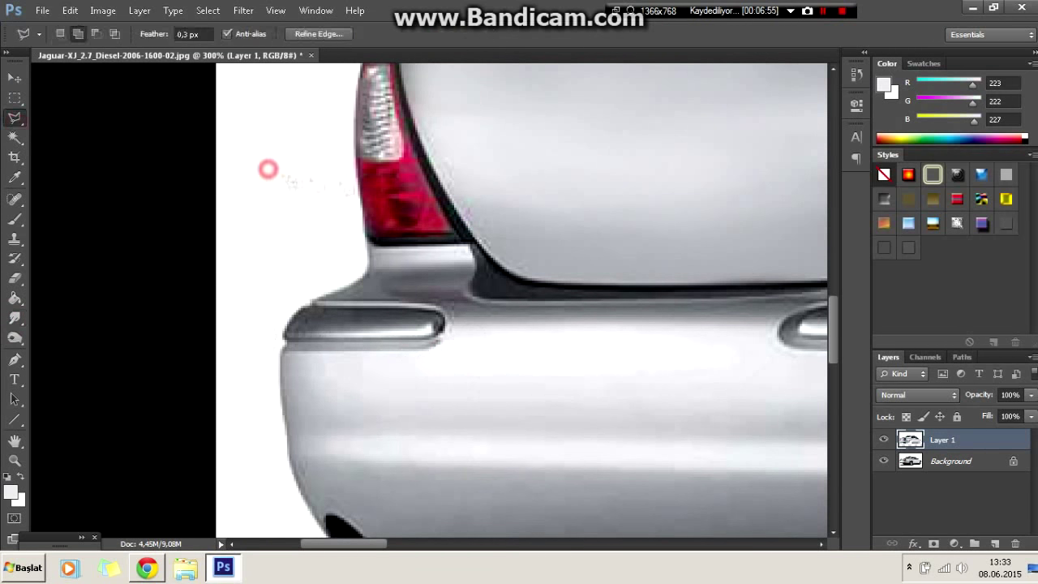
{"action": "left_click", "coordinate": [268, 168]}
{"action": "key", "text": "ctrl+minus"}
{"action": "key", "text": "ctrl+minus"}
{"action": "key", "text": "ctrl+minus"}
{"action": "key", "text": "ctrl+minus"}
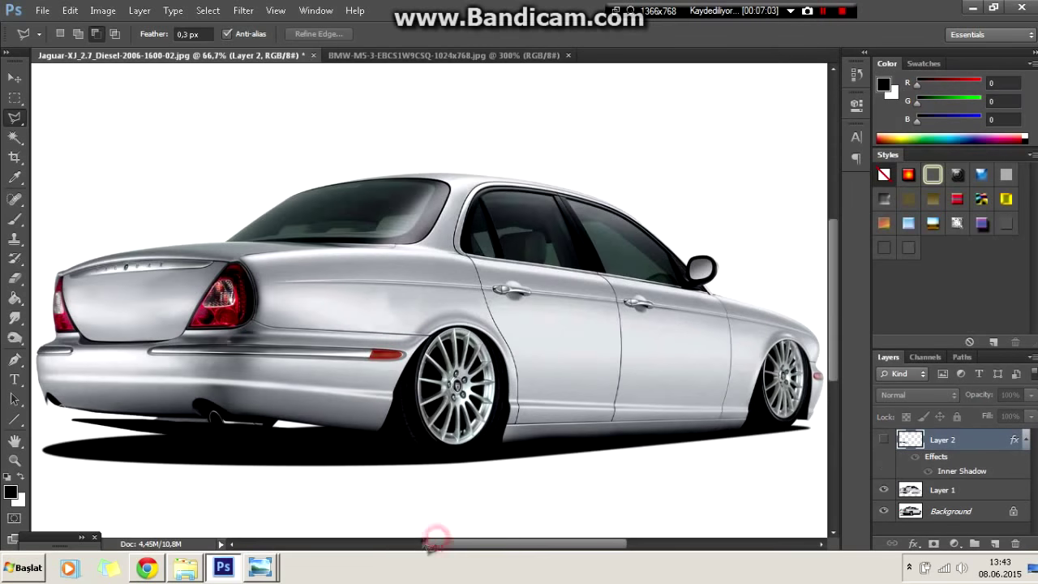
- Nudge the flame decal right and down along the fender and apply its placement
{"action": "key", "text": "ctrl+plus"}
{"action": "scroll", "coordinate": [438, 365], "scroll_direction": "down", "scroll_amount": 1}
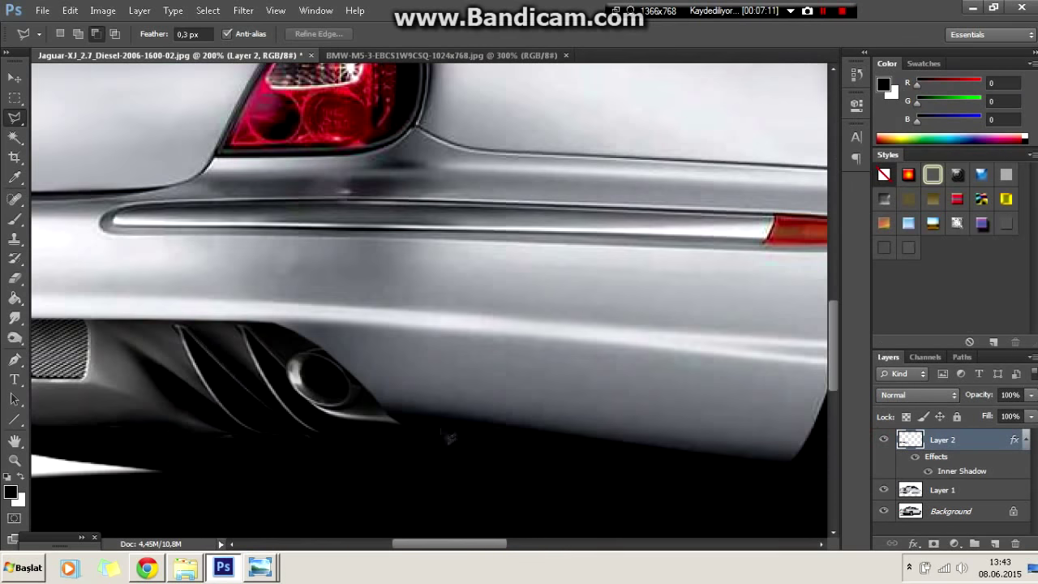
{"action": "key", "text": "b"}
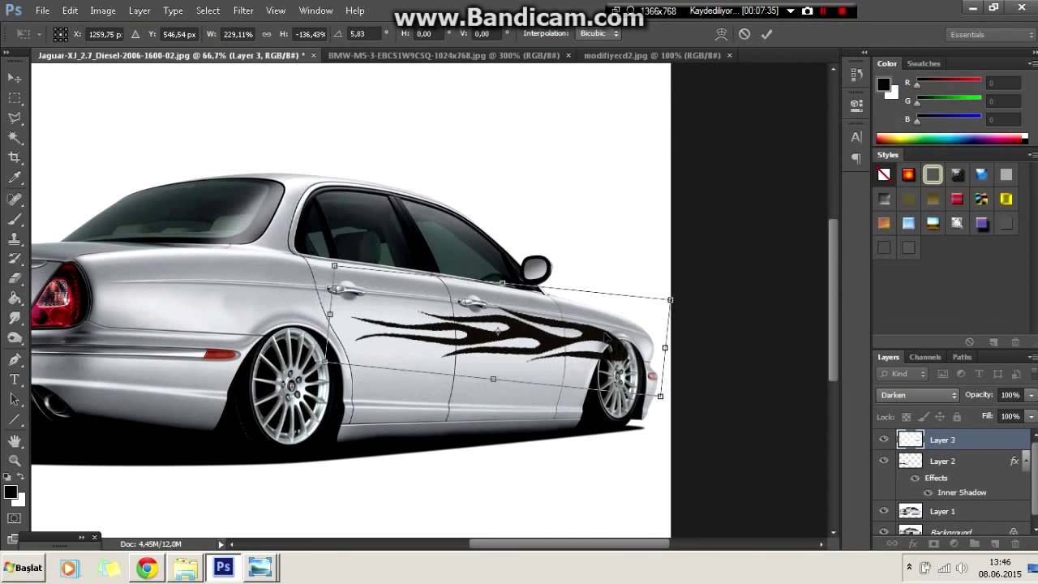
{"action": "left_click_drag", "start_coordinate": [606, 335], "coordinate": [625, 341]}
{"action": "left_click", "coordinate": [771, 34]}
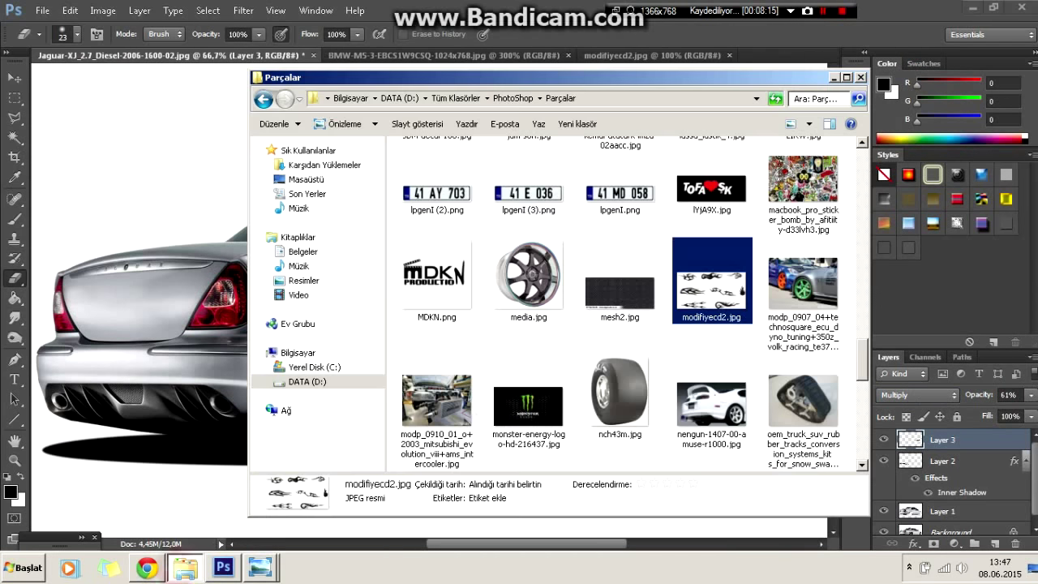
- Open stickeraz5.jpg from Explorer's context menu in Adobe Photoshop CS6
{"action": "right_click", "coordinate": [535, 313]}
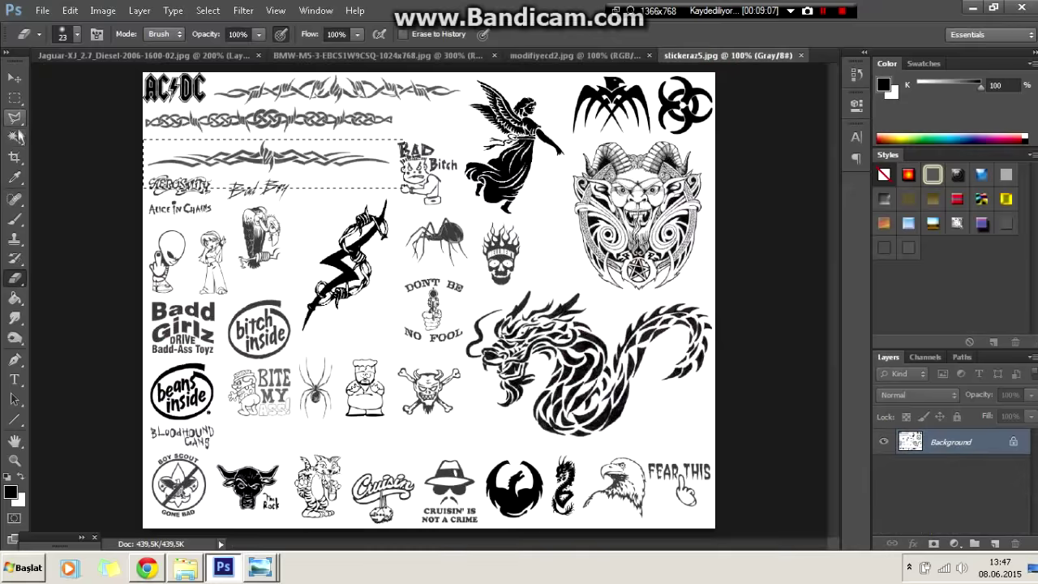
- Switch to the Rectangular Marquee for selecting the BLOODHOUND GANG sticker
{"action": "key", "text": "m"}
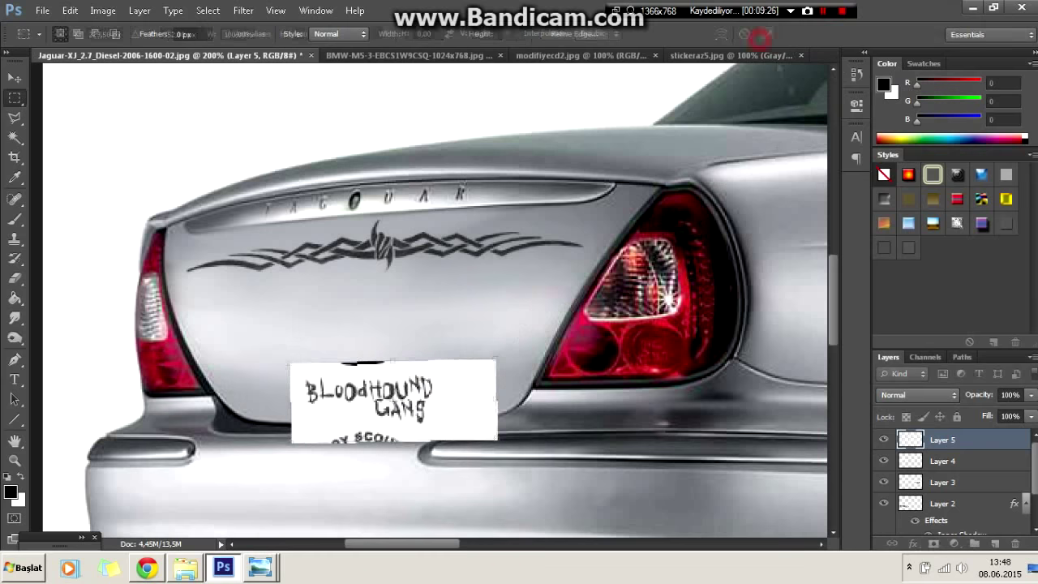
- Free Transform the BLOODHOUND GANG sticker, rotating it slightly and moving it right
{"action": "right_click", "coordinate": [365, 214]}
{"action": "left_click", "coordinate": [424, 326]}
{"action": "left_click_drag", "start_coordinate": [504, 361], "coordinate": [512, 343]}
{"action": "left_click_drag", "start_coordinate": [453, 385], "coordinate": [539, 389]}
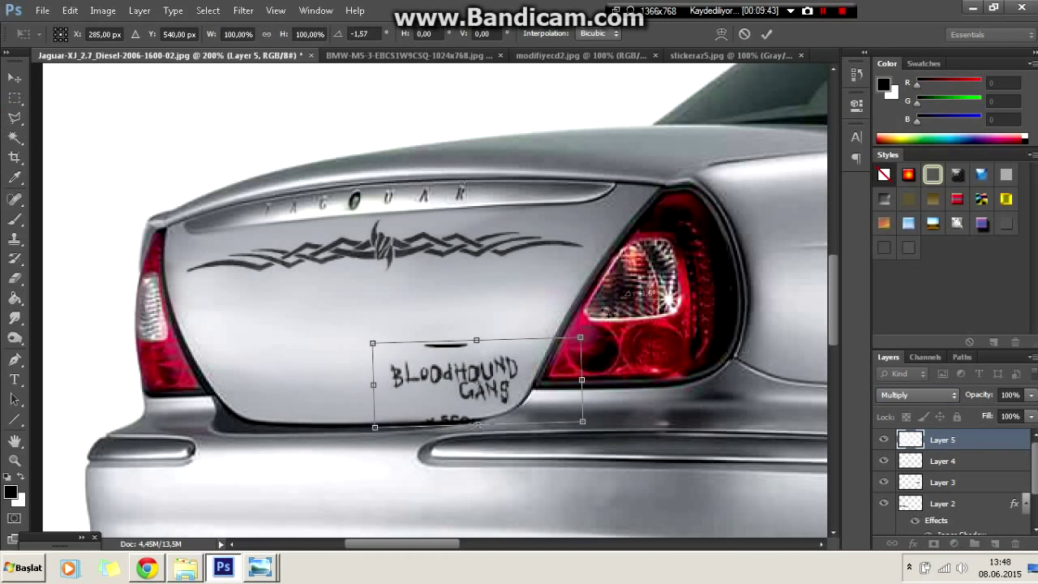
{"action": "left_click", "coordinate": [15, 278]}
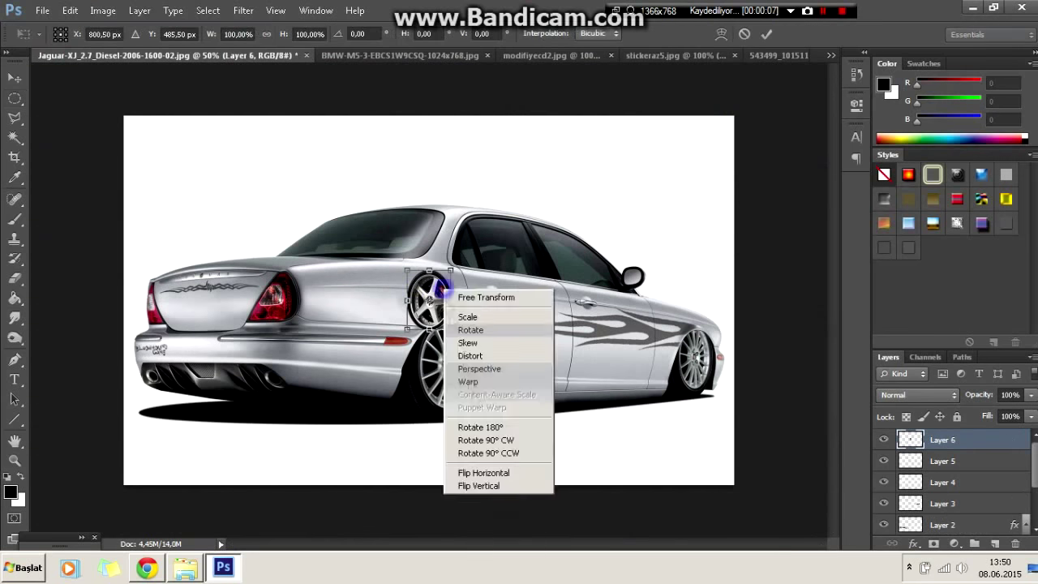
{"action": "scroll", "coordinate": [661, 541], "scroll_direction": "down", "scroll_amount": 5}
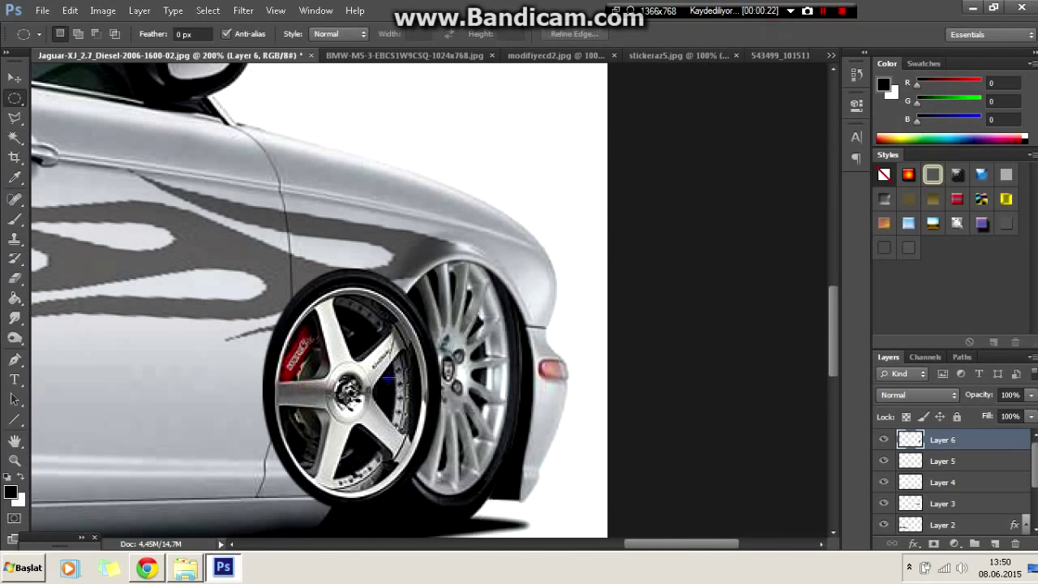
- Resize and perspective-stretch the new wheel to fill the front arch
{"action": "left_click_drag", "start_coordinate": [544, 390], "coordinate": [521, 397]}
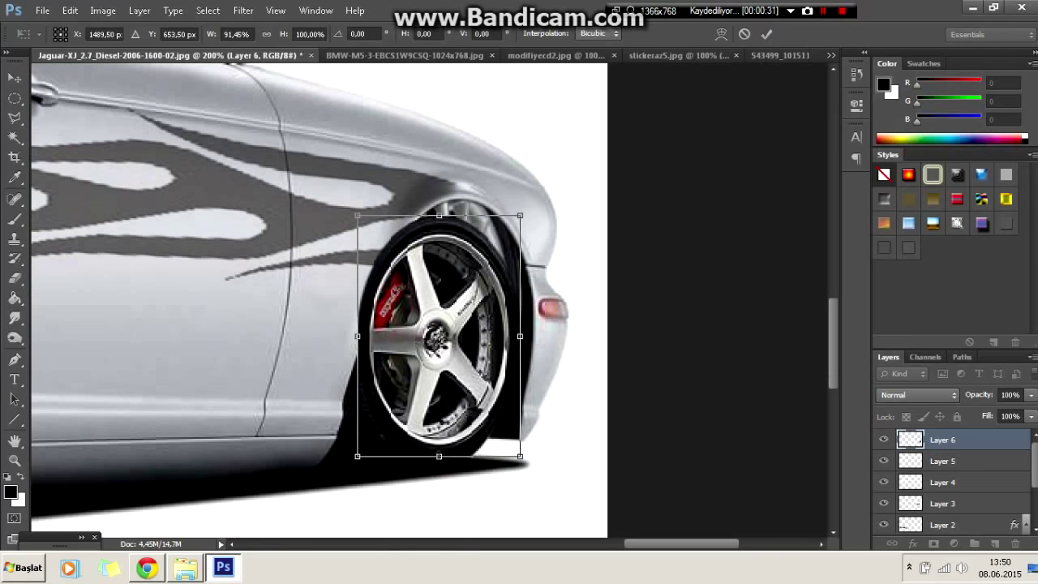
{"action": "right_click", "coordinate": [463, 327]}
{"action": "left_click", "coordinate": [490, 403]}
{"action": "right_click", "coordinate": [486, 259]}
{"action": "left_click_drag", "start_coordinate": [446, 216], "coordinate": [448, 190]}
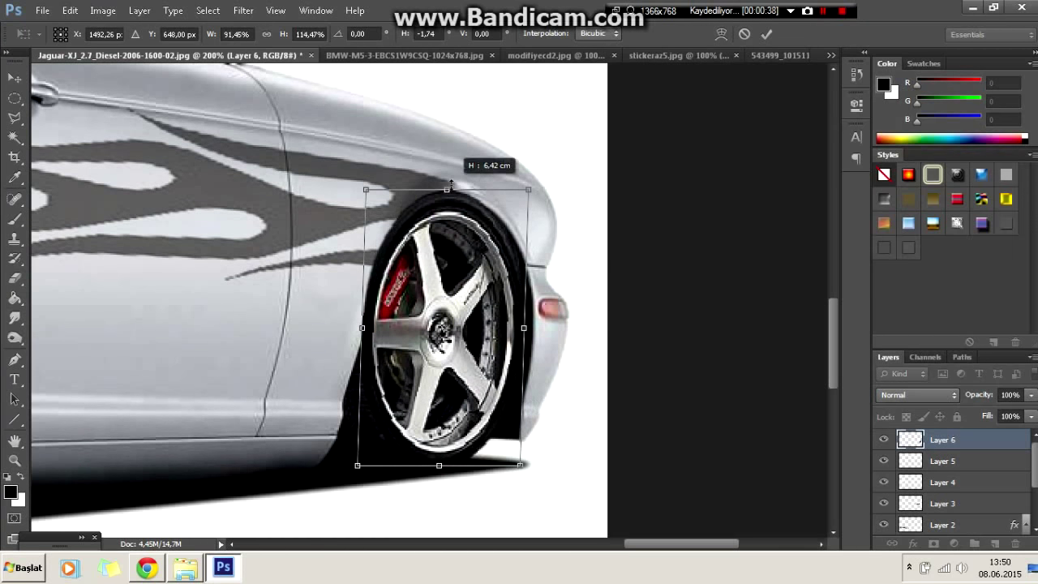
{"action": "left_click_drag", "start_coordinate": [523, 341], "coordinate": [527, 329]}
{"action": "key", "text": "Return"}
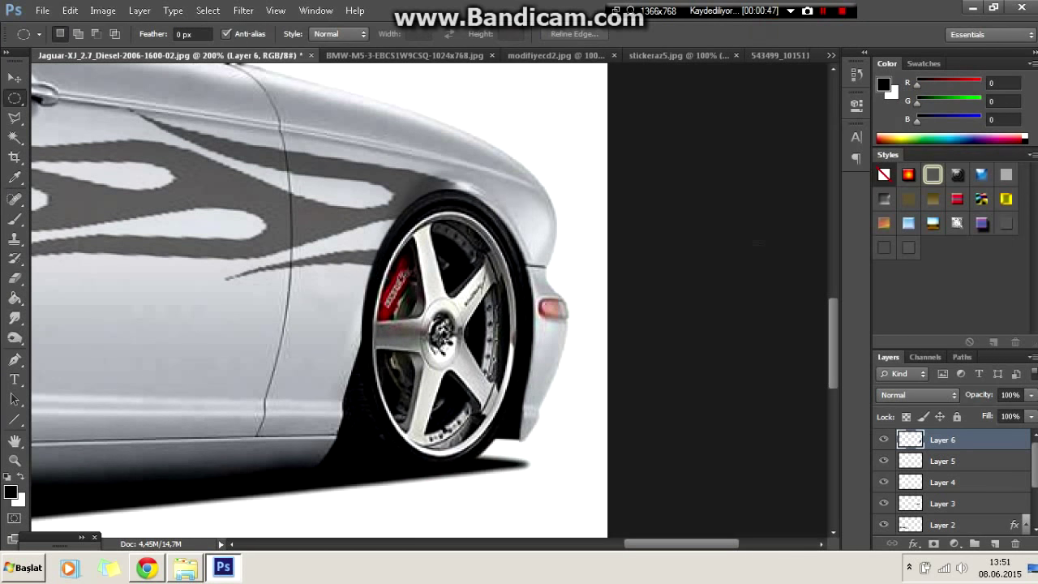
- Outline the fender edge and brush over the red brake caliper to darken it
{"action": "left_click", "coordinate": [884, 440]}
{"action": "key", "text": "l"}
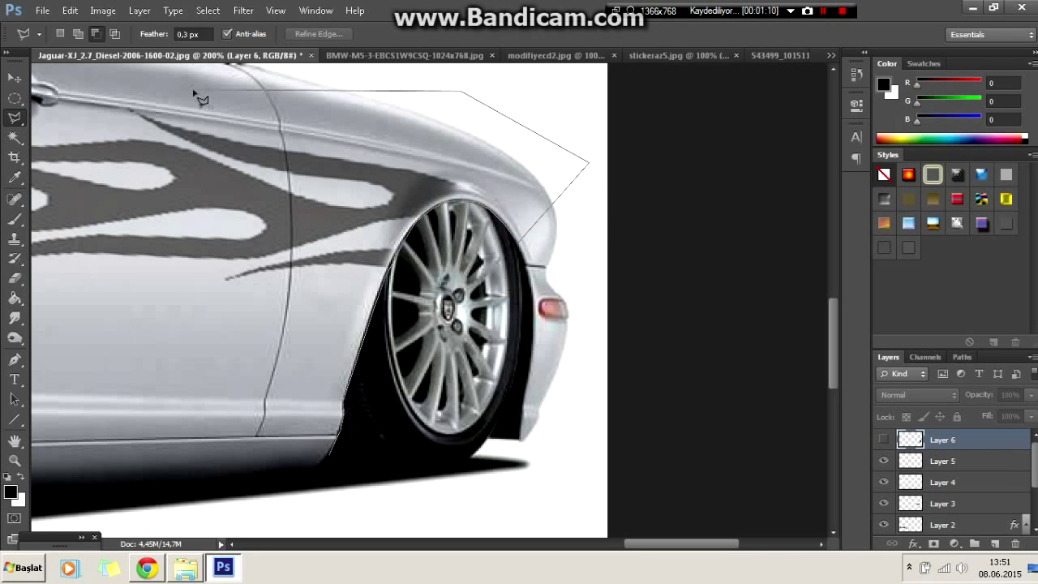
{"action": "left_click", "coordinate": [139, 91]}
{"action": "left_click", "coordinate": [883, 439]}
{"action": "left_click", "coordinate": [15, 219]}
{"action": "left_click", "coordinate": [79, 34]}
{"action": "left_click_drag", "start_coordinate": [389, 267], "coordinate": [406, 340]}
{"action": "key", "text": "ctrl+d"}
{"action": "key", "text": "l"}
{"action": "key", "text": "ctrl+0"}
- Paste the copied wheel as Layer 7 and resize it over the rear wheel
{"action": "left_click", "coordinate": [103, 10]}
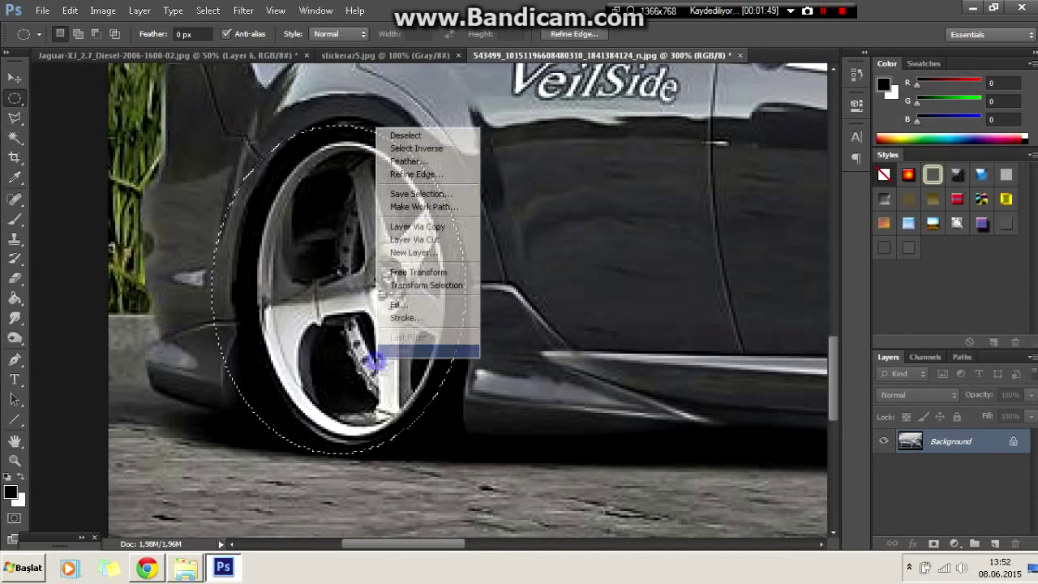
{"action": "left_click", "coordinate": [417, 271]}
{"action": "left_click_drag", "start_coordinate": [212, 289], "coordinate": [244, 289]}
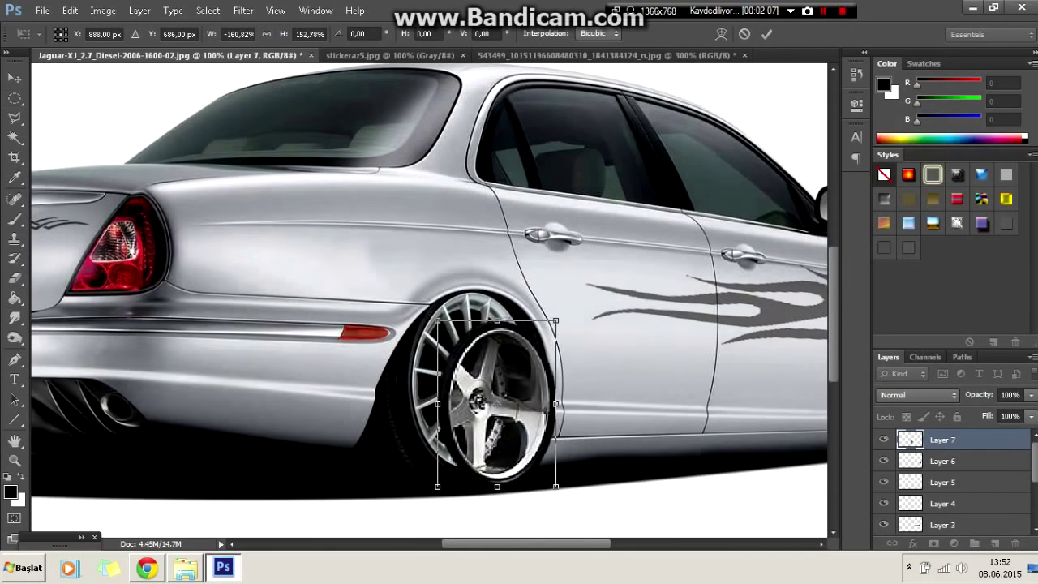
{"action": "mouse_move", "coordinate": [435, 308]}
{"action": "left_mouse_down"}
{"action": "mouse_move", "coordinate": [399, 290]}
{"action": "mouse_move", "coordinate": [567, 273]}
{"action": "left_mouse_up"}
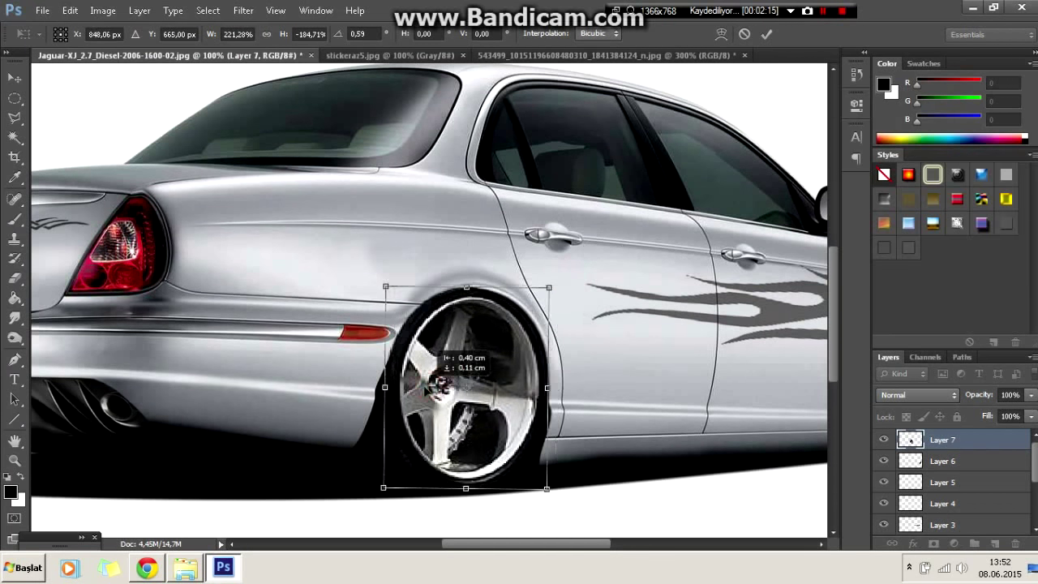
- Perspective-skew and slightly widen the rear wheel to match its arch
{"action": "right_click", "coordinate": [495, 259]}
{"action": "left_click", "coordinate": [534, 338]}
{"action": "left_click_drag", "start_coordinate": [496, 490], "coordinate": [507, 500]}
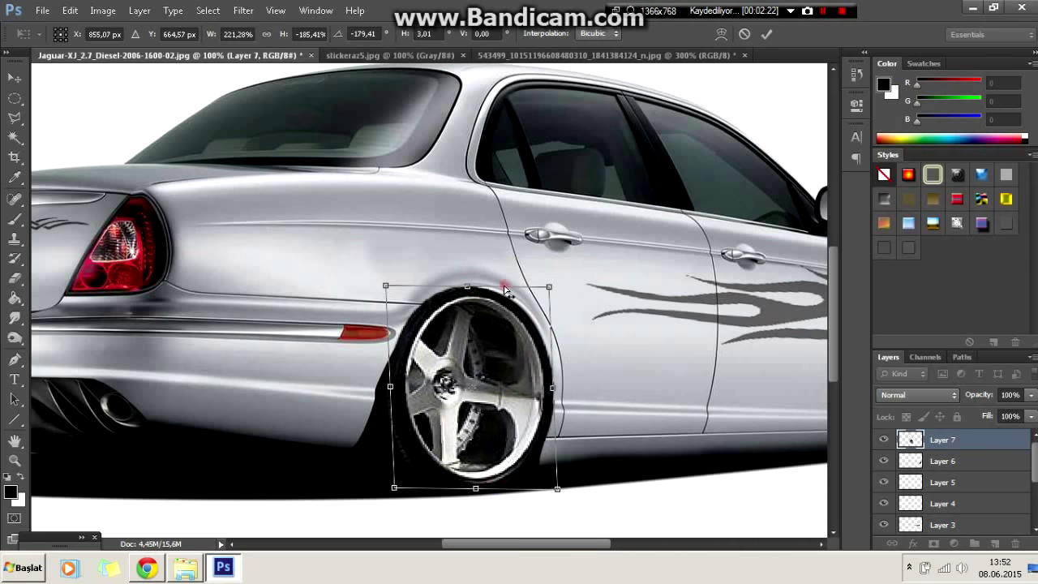
{"action": "left_click_drag", "start_coordinate": [504, 291], "coordinate": [519, 283]}
{"action": "left_click_drag", "start_coordinate": [390, 387], "coordinate": [389, 387]}
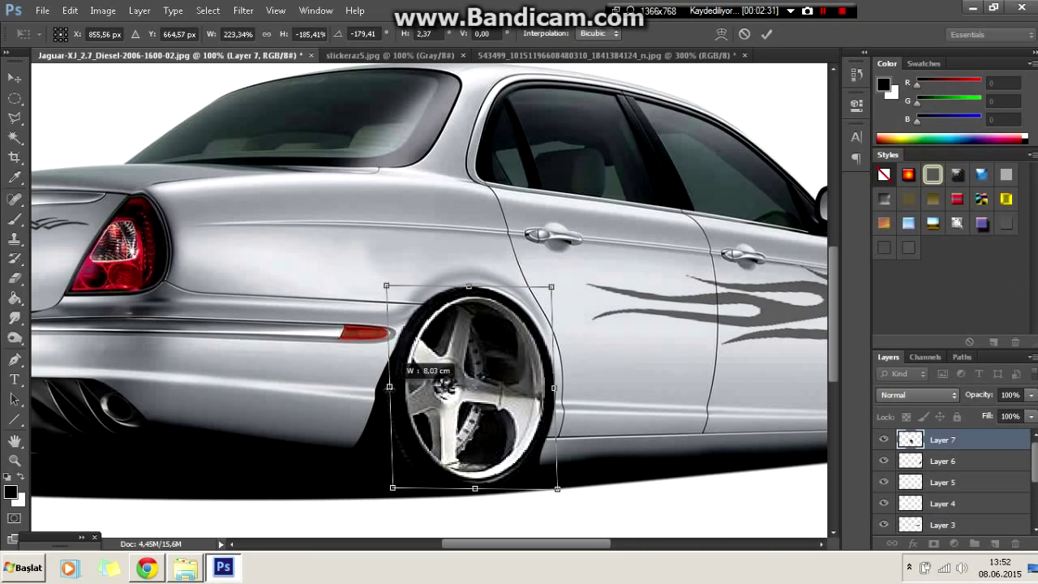
{"action": "key", "text": "Return"}
- Outline the area behind the rear wheel, brush over it, and deselect
{"action": "key", "text": "ctrl+plus"}
{"action": "key", "text": "l"}
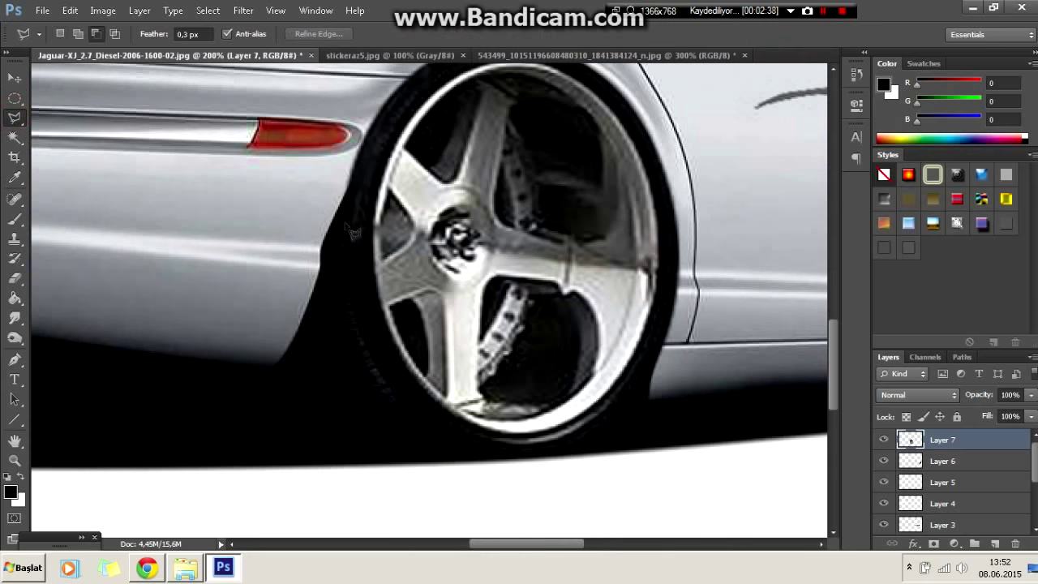
{"action": "double_click", "coordinate": [344, 275]}
{"action": "key", "text": "b"}
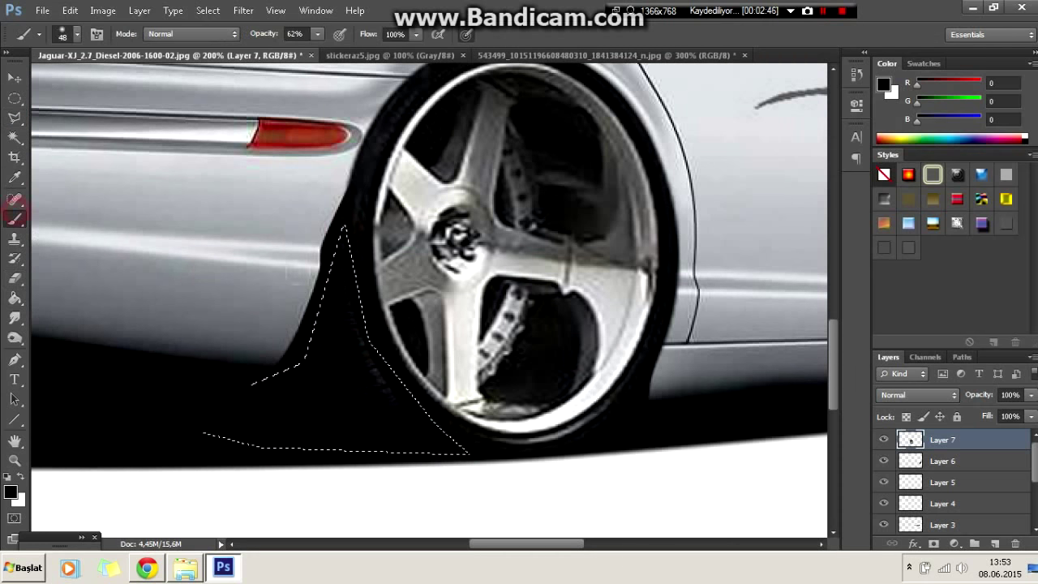
{"action": "key", "text": "l"}
{"action": "right_click", "coordinate": [266, 137]}
{"action": "left_click", "coordinate": [296, 141]}
{"action": "key", "text": "ctrl+minus"}
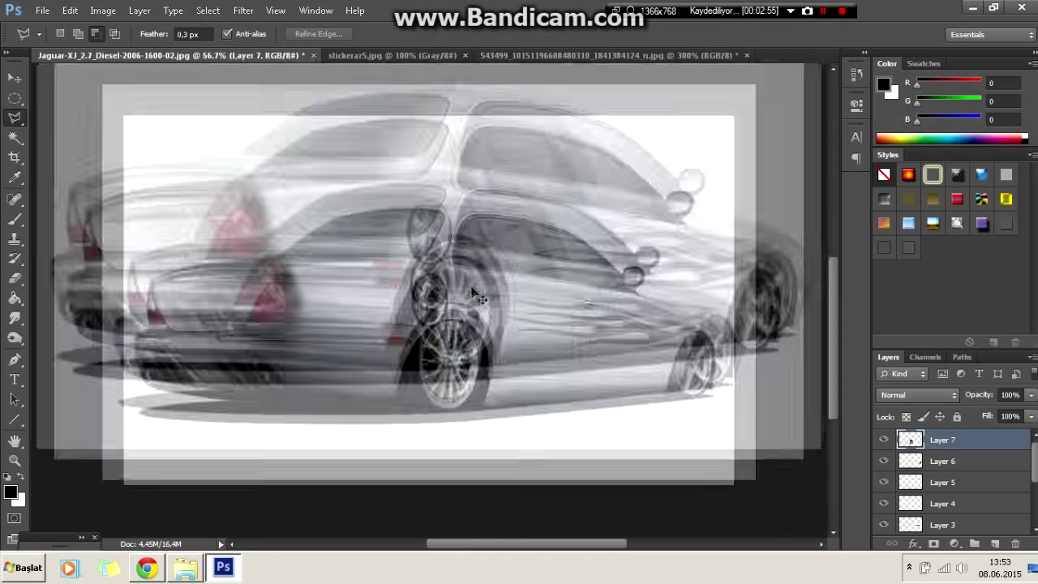
- Outline the fender above the rear wheel and erase the overlapping rim cleanly
{"action": "key", "text": "ctrl+comma"}
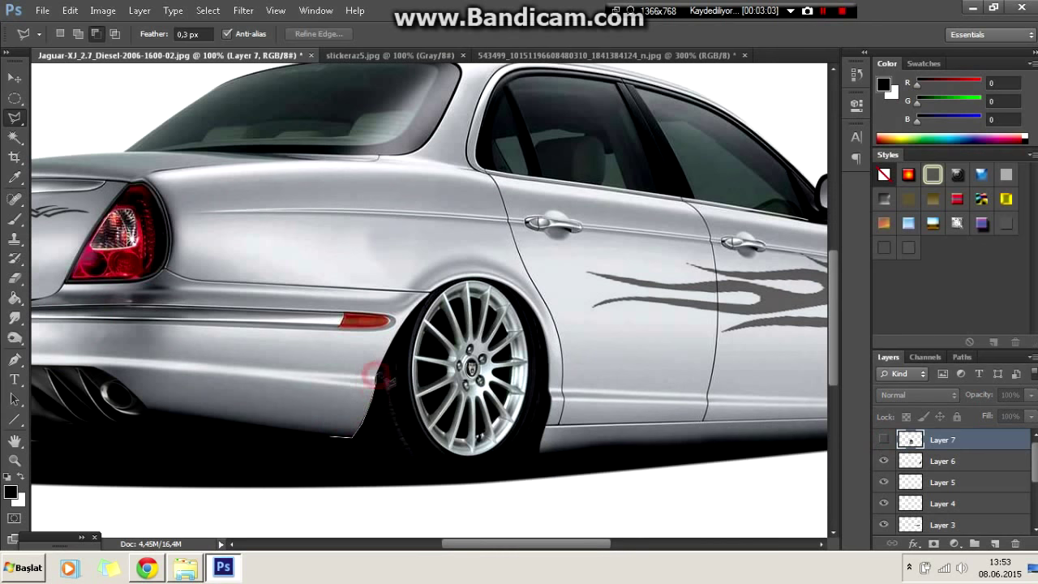
{"action": "scroll", "coordinate": [397, 357], "scroll_direction": "up", "scroll_amount": 1}
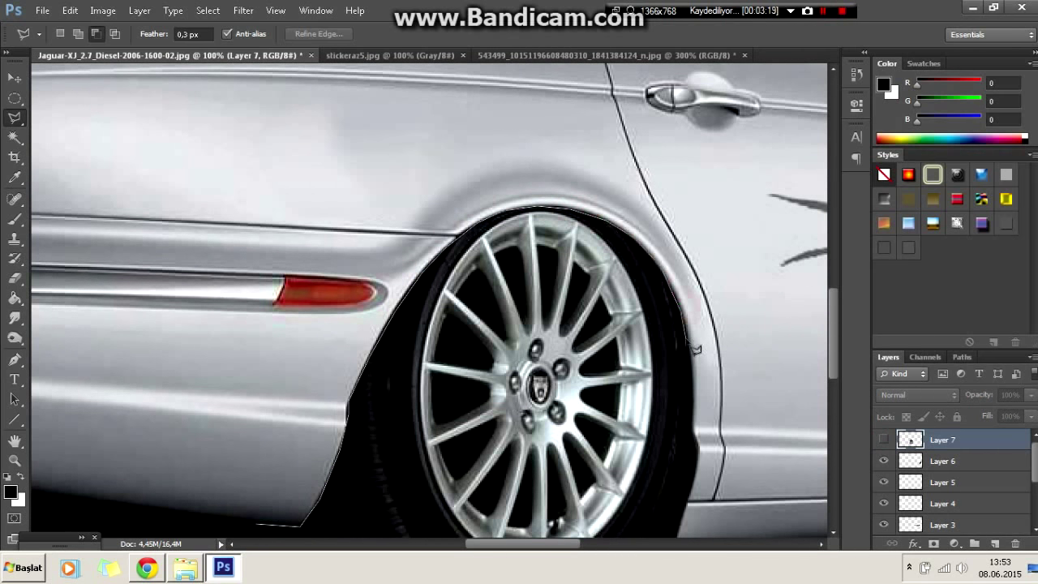
{"action": "left_click", "coordinate": [711, 123]}
{"action": "left_click", "coordinate": [116, 103]}
{"action": "double_click", "coordinate": [253, 523]}
{"action": "left_click", "coordinate": [883, 438]}
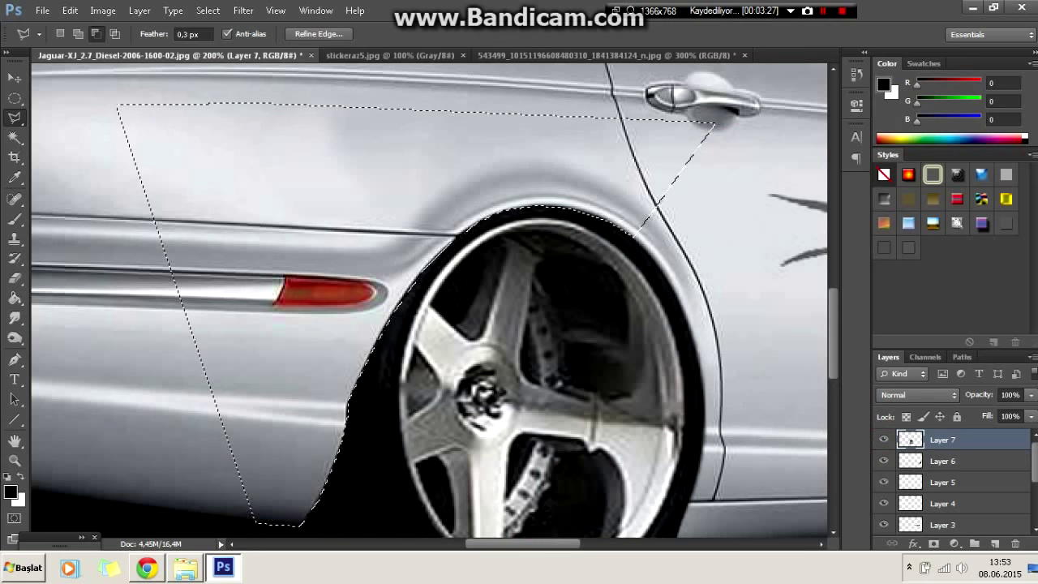
{"action": "key", "text": "b"}
{"action": "key", "text": "l"}
{"action": "left_click", "coordinate": [233, 125]}
{"action": "key", "text": "e"}
{"action": "key", "text": "ctrl+minus"}
{"action": "key", "text": "ctrl+minus"}
{"action": "key", "text": "ctrl+minus"}
- Select the front wheel layer, Layer 6, for transforming
{"action": "key", "text": "ctrl+plus"}
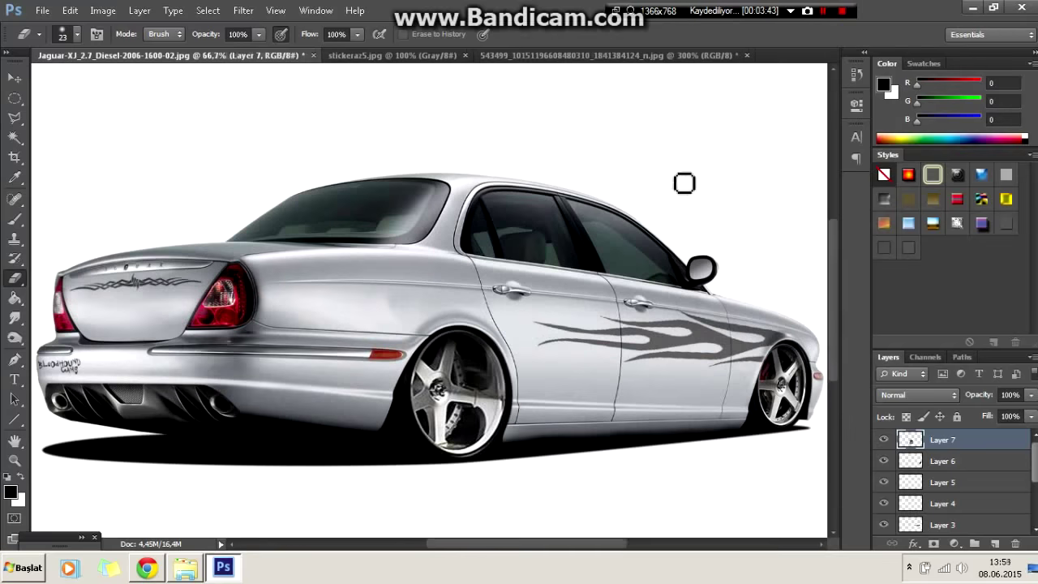
{"action": "key", "text": "alt+bracketleft"}
{"action": "key", "text": "l"}
{"action": "left_click_drag", "start_coordinate": [568, 543], "coordinate": [494, 541]}
- Skew Layer 6's front wheel bottom edge about 3.5° and apply the transform
{"action": "key", "text": "ctrl+plus"}
{"action": "right_click", "coordinate": [505, 235]}
{"action": "left_click", "coordinate": [556, 352]}
{"action": "right_click", "coordinate": [514, 202]}
{"action": "left_click", "coordinate": [542, 294]}
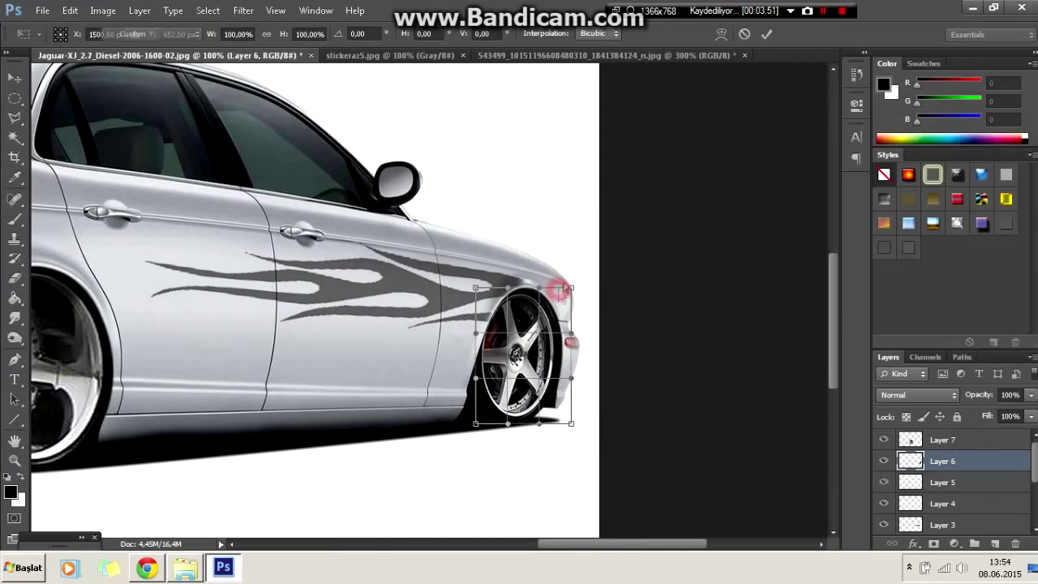
{"action": "key", "text": "Return"}
{"action": "key", "text": "ctrl+t"}
{"action": "left_click_drag", "start_coordinate": [537, 439], "coordinate": [545, 439]}
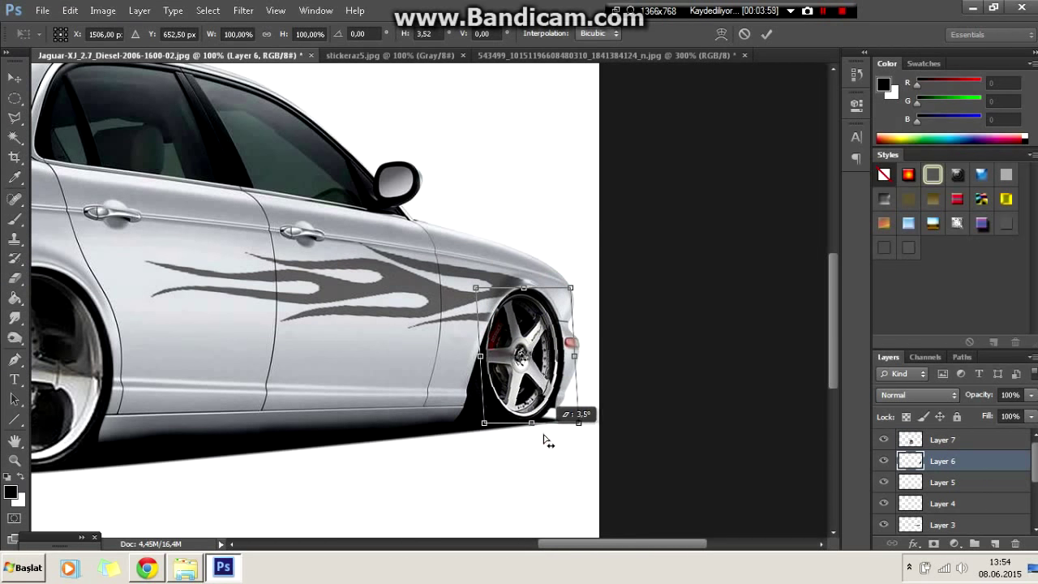
{"action": "key", "text": "Return"}
{"action": "key", "text": "ctrl+minus"}
{"action": "key", "text": "ctrl+minus"}
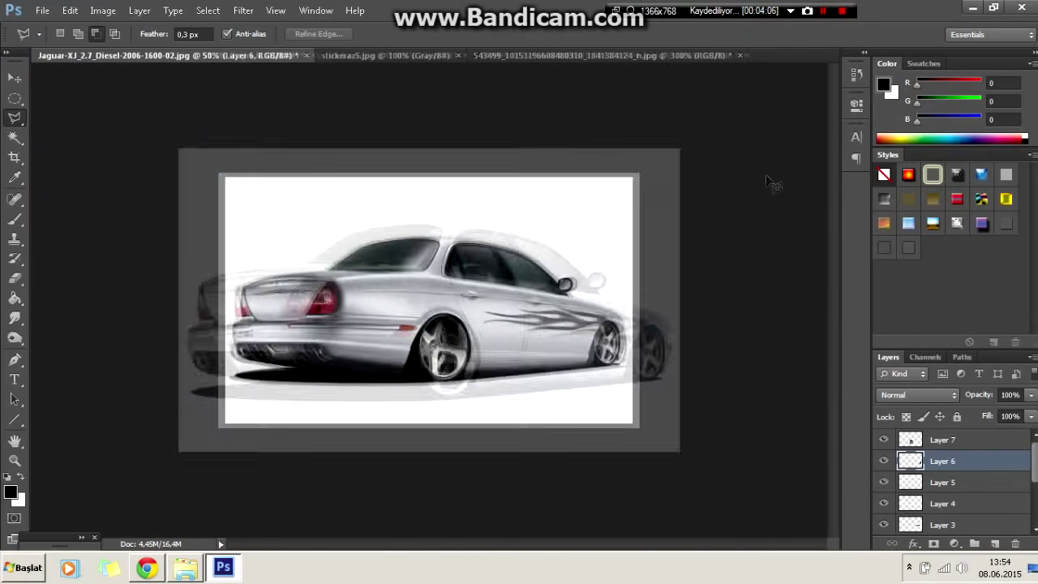